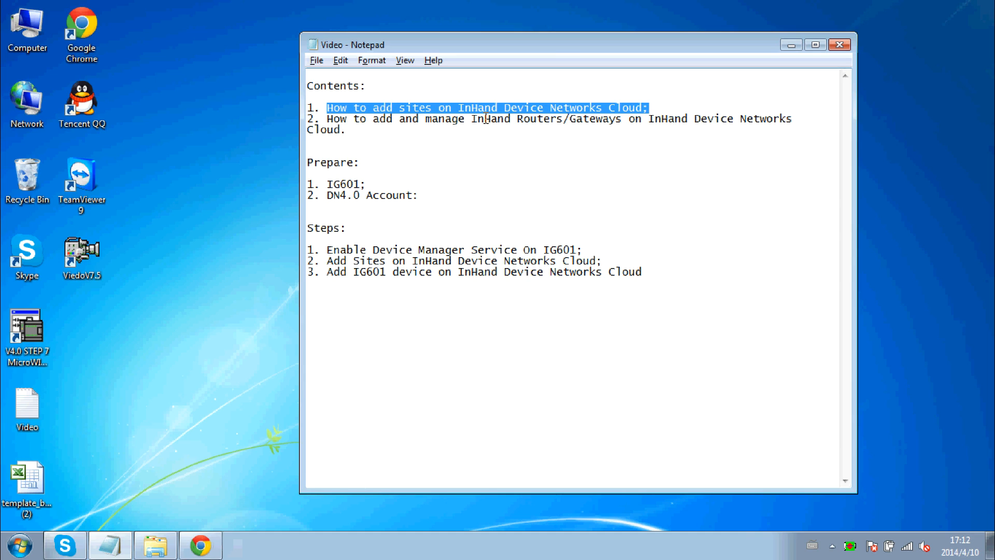
# Review the guide's prerequisites, highlighting the IG601 item and the DN4.0 Account requirement.
pyautogui.moveTo(321, 118); pyautogui.dragTo(734, 130)
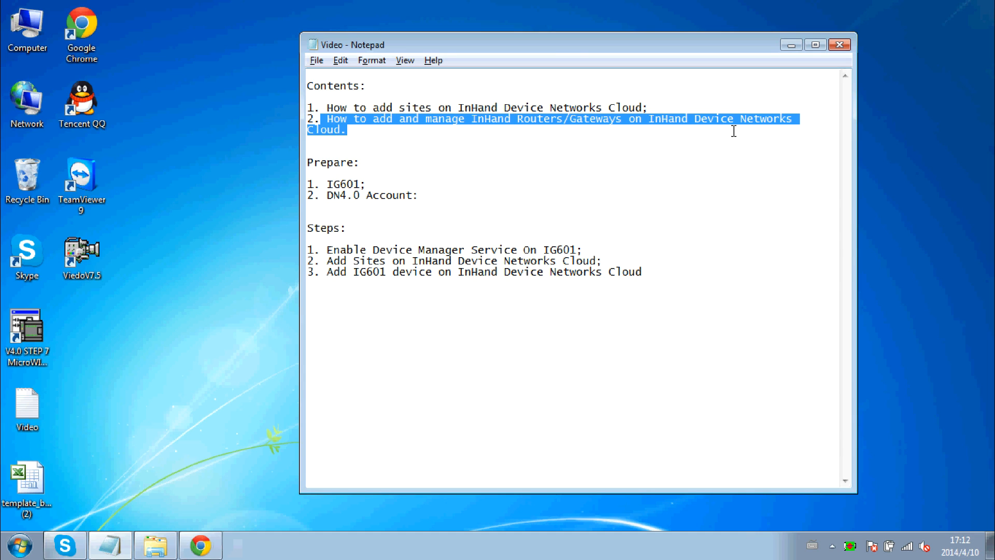
pyautogui.click(482, 207)
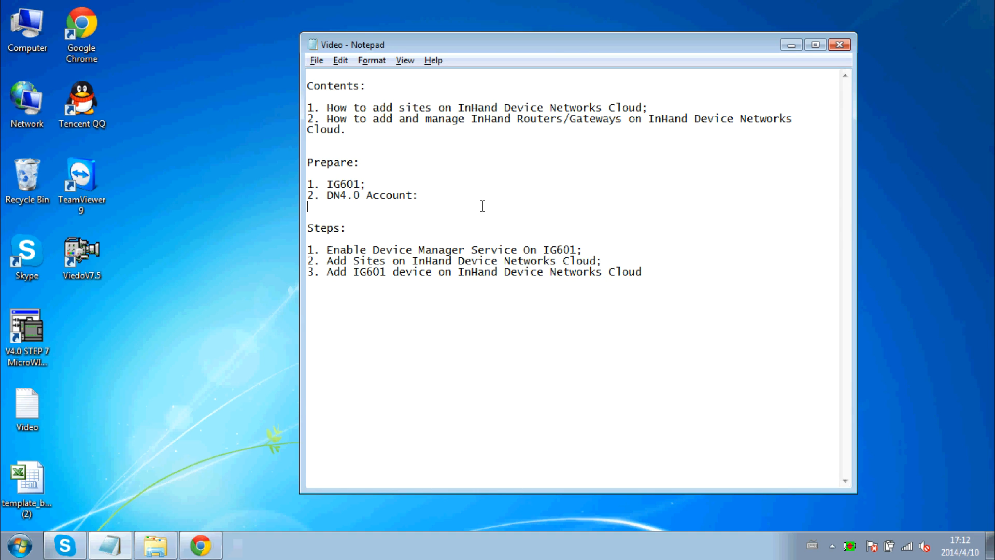
pyautogui.moveTo(369, 184); pyautogui.dragTo(326, 184)
pyautogui.moveTo(426, 195); pyautogui.dragTo(327, 198)
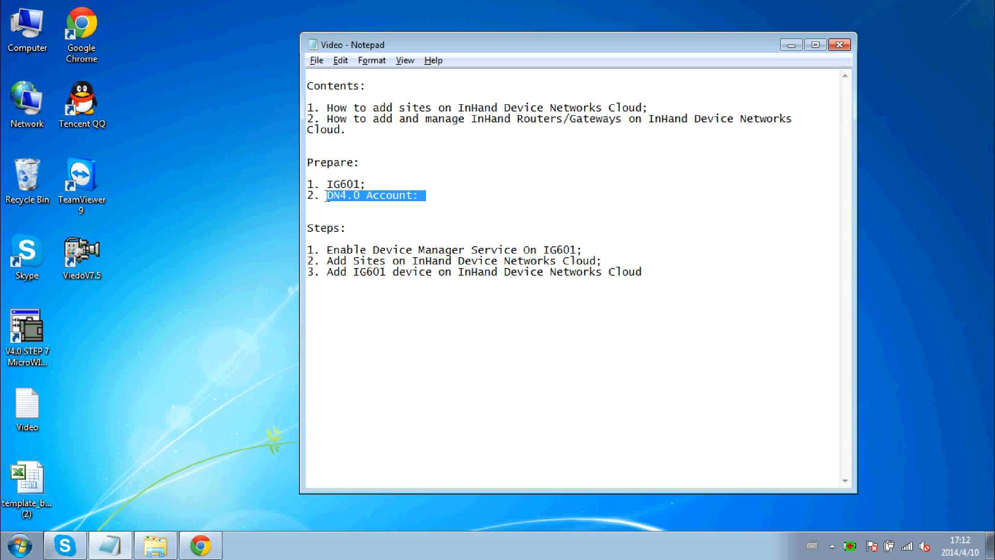
pyautogui.click(429, 218)
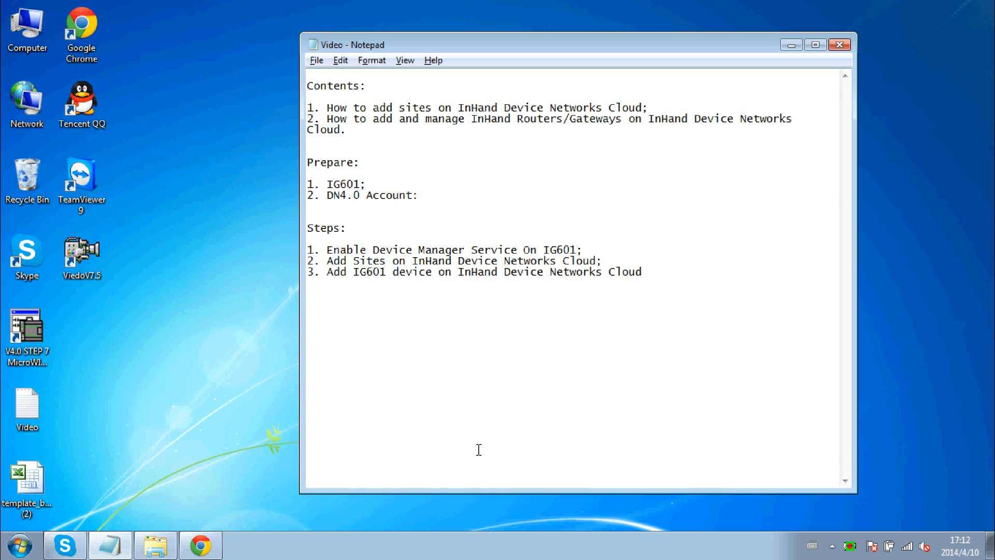
# Log in to the IG601 gateway at 192.168.2.1 and show its System Status page.
pyautogui.click(201, 547)
pyautogui.write('168')
pyautogui.press('BackSpace')
pyautogui.write('92')
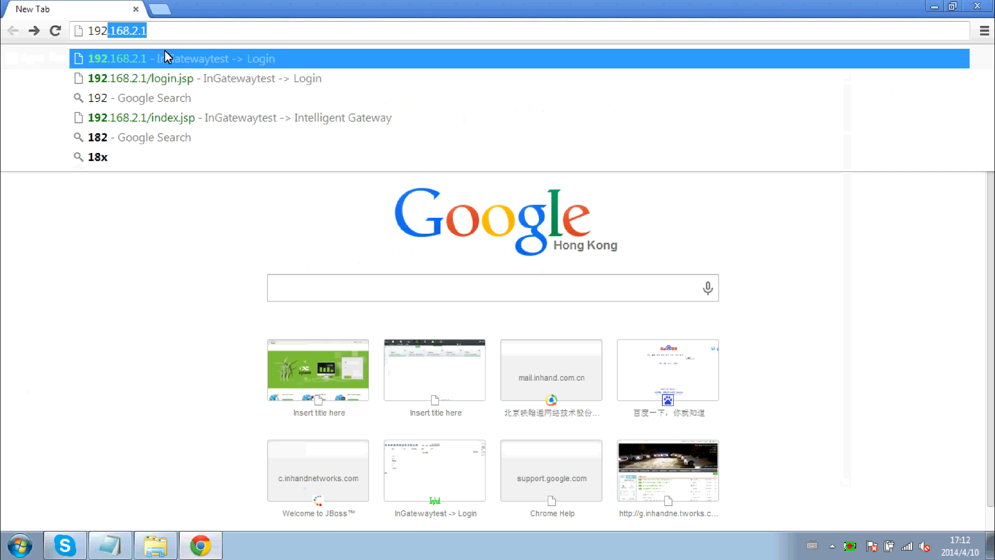
pyautogui.write('.168.2.1')
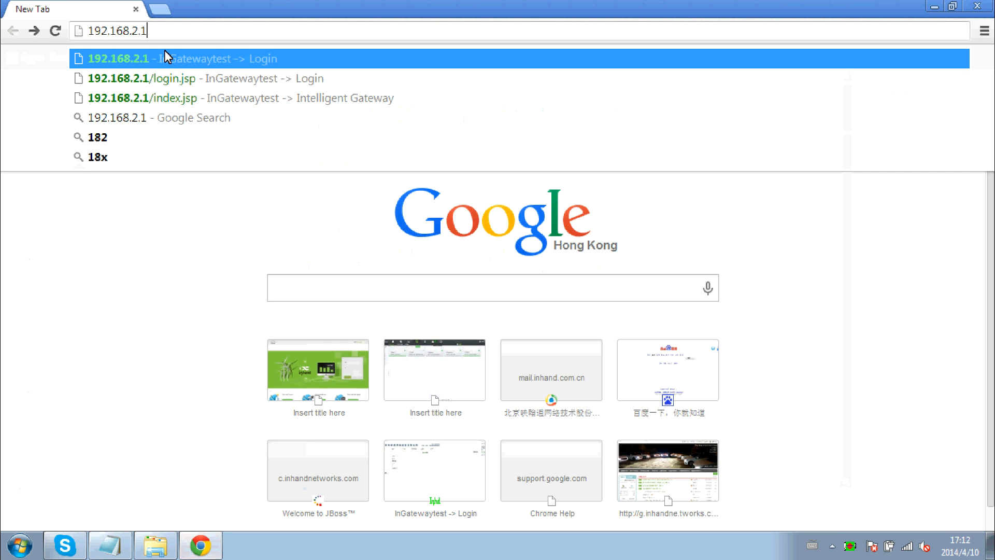
pyautogui.click(166, 59)
pyautogui.write('adm')
pyautogui.press('Tab')
pyautogui.write('••••••')
pyautogui.press('Return')
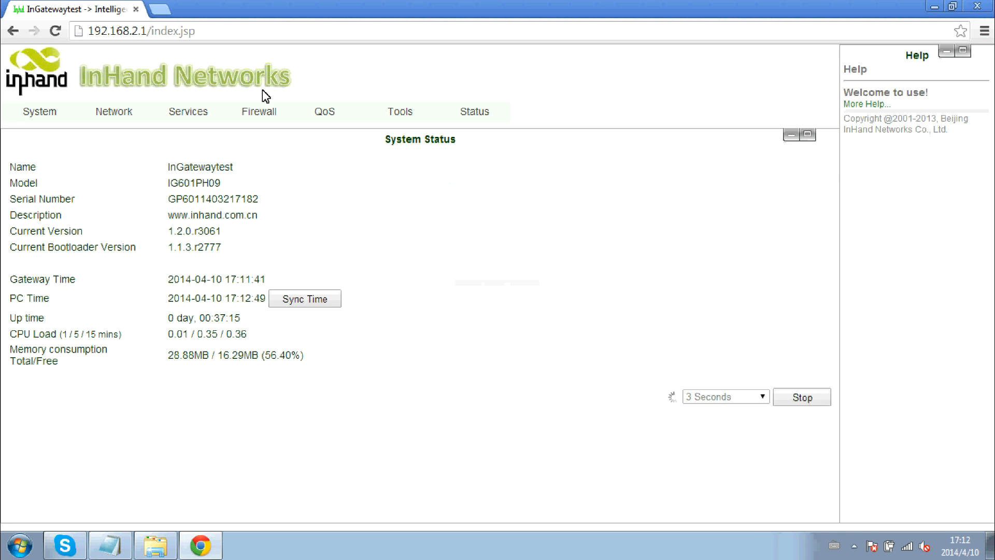
pyautogui.moveTo(260, 112)
pyautogui.click(263, 171)
pyautogui.moveTo(262, 201); pyautogui.dragTo(169, 202)
pyautogui.hotkey('ctrl', 'c')
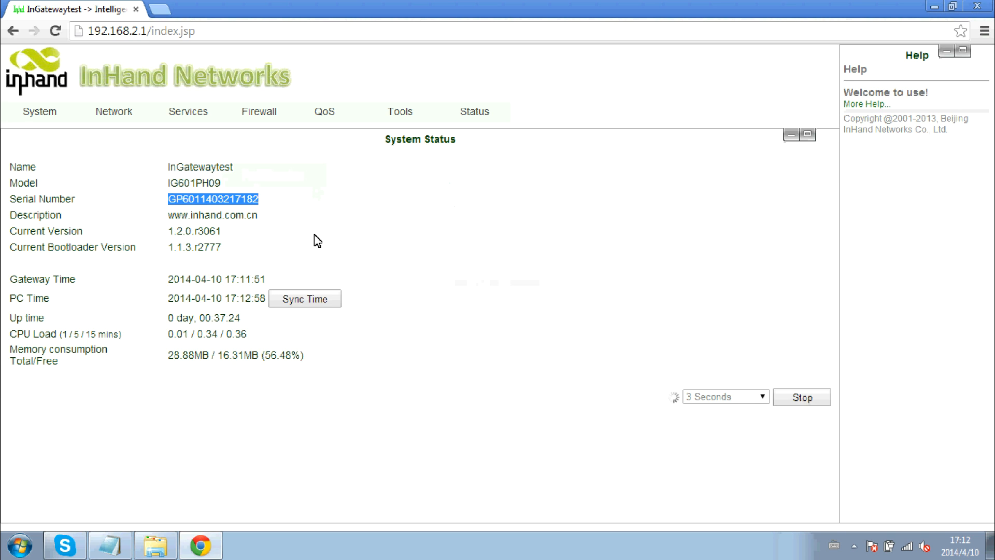
pyautogui.click(111, 551)
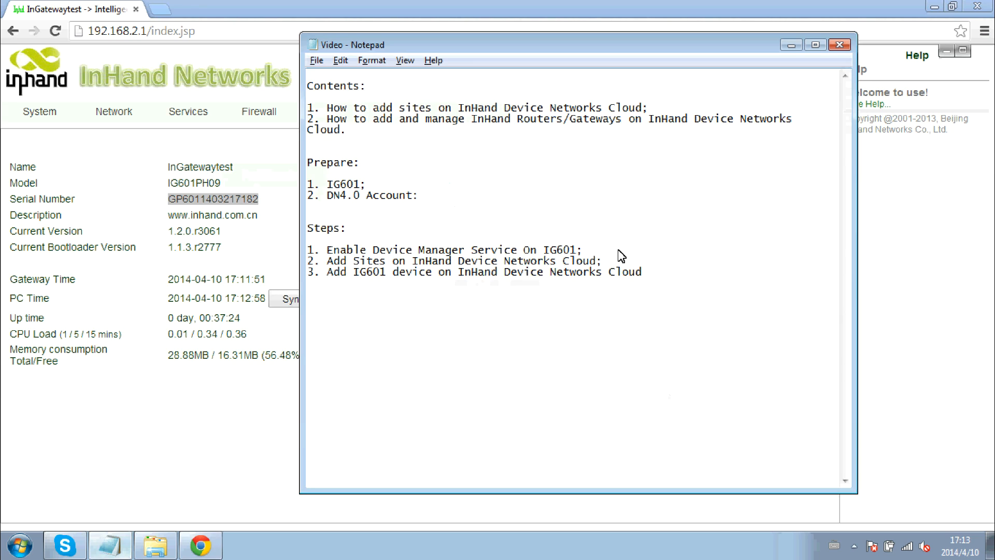
pyautogui.click(374, 183)
pyautogui.press('Return')
pyautogui.press('Return')
pyautogui.hotkey('ctrl', 'v')
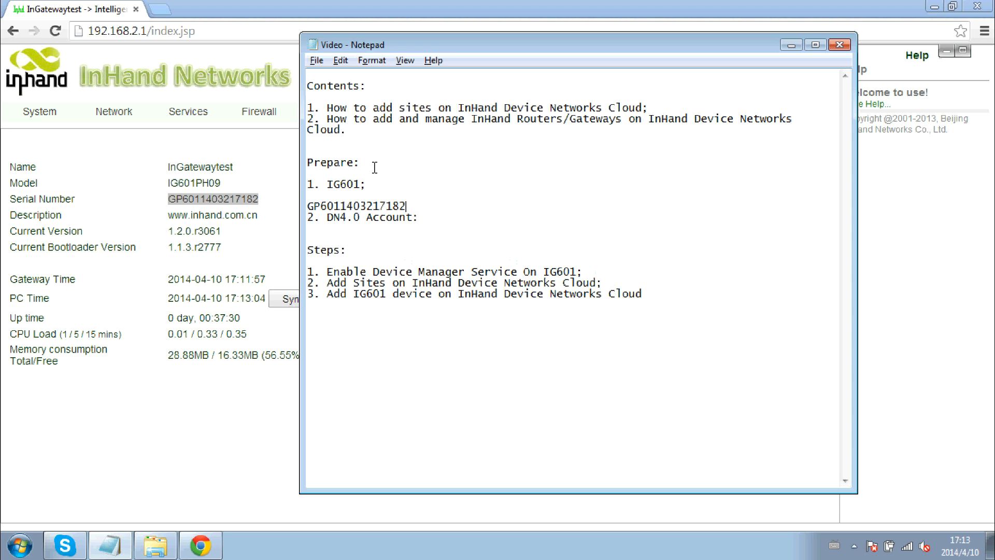
pyautogui.hotkey('alt', 'Tab')
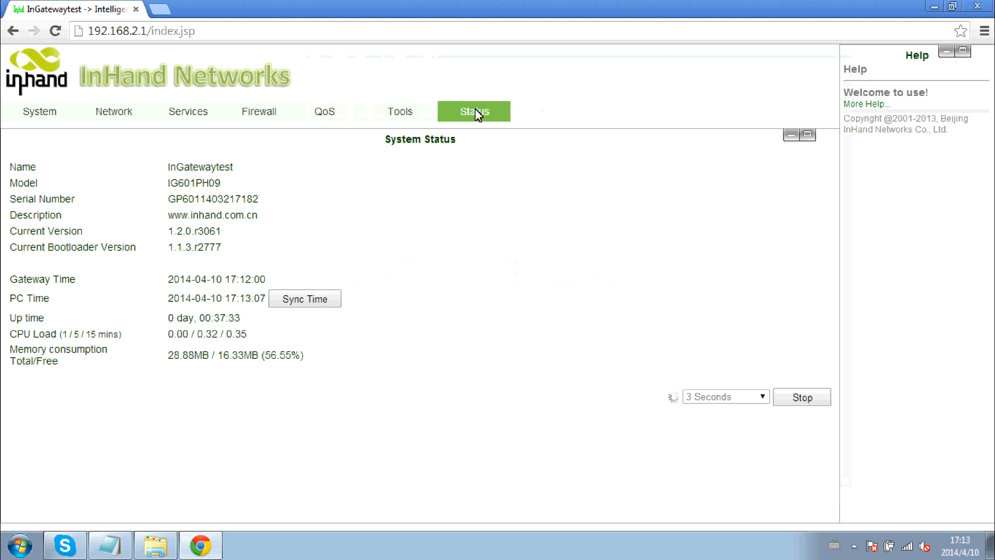
# Set Device Manager to SMS & IP mode with server g.inhandnetworks.com and apply.
pyautogui.moveTo(477, 114)
pyautogui.click(476, 184)
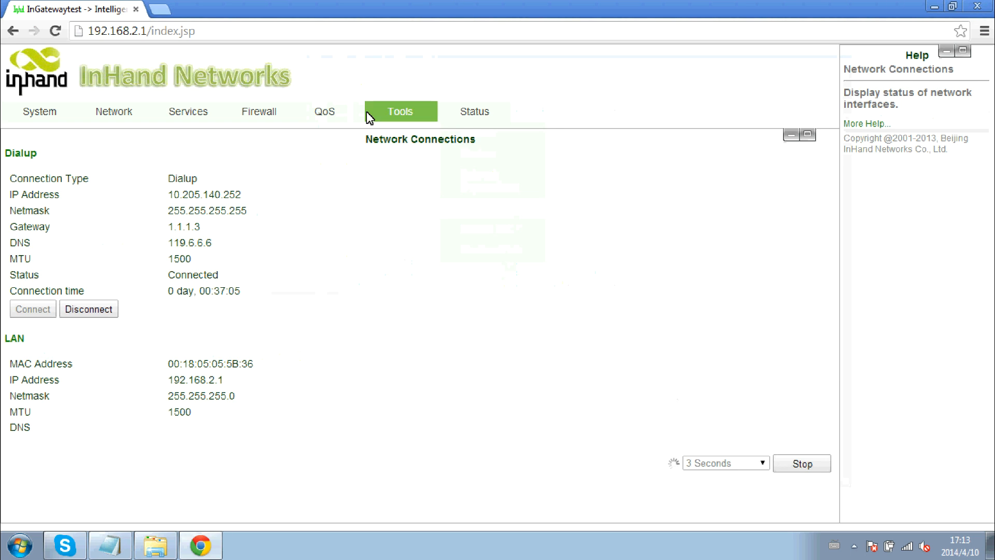
pyautogui.moveTo(181, 120)
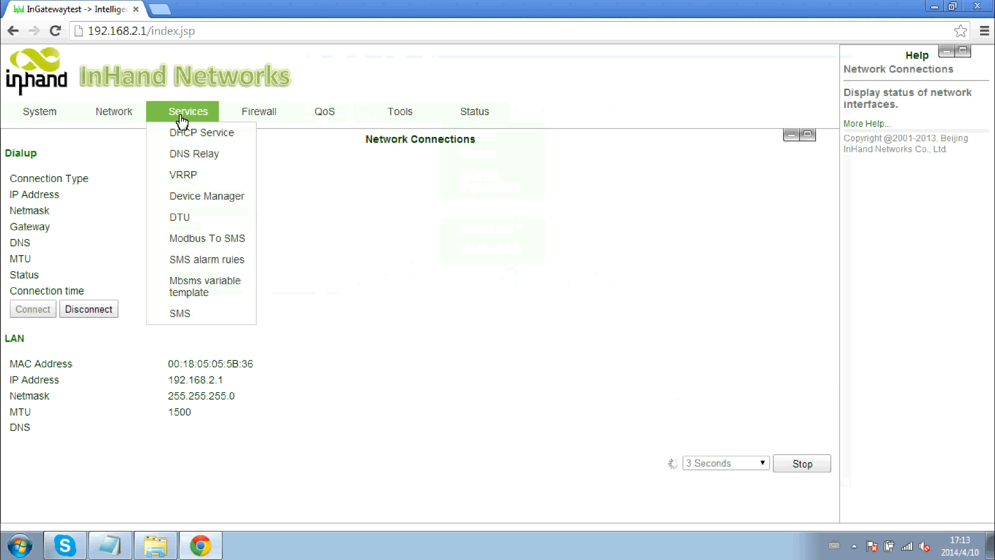
pyautogui.click(207, 197)
pyautogui.click(223, 168)
pyautogui.click(222, 210)
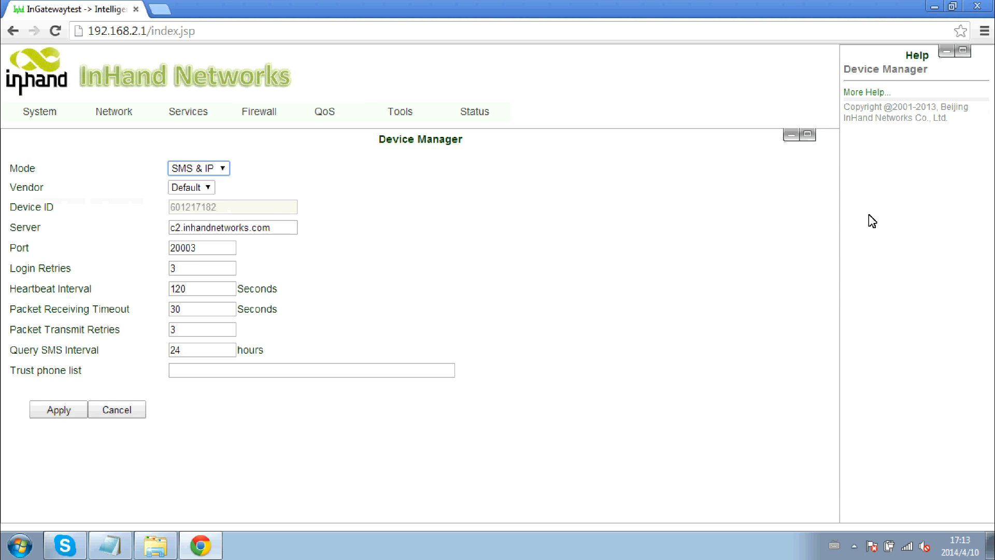
pyautogui.doubleClick(173, 227)
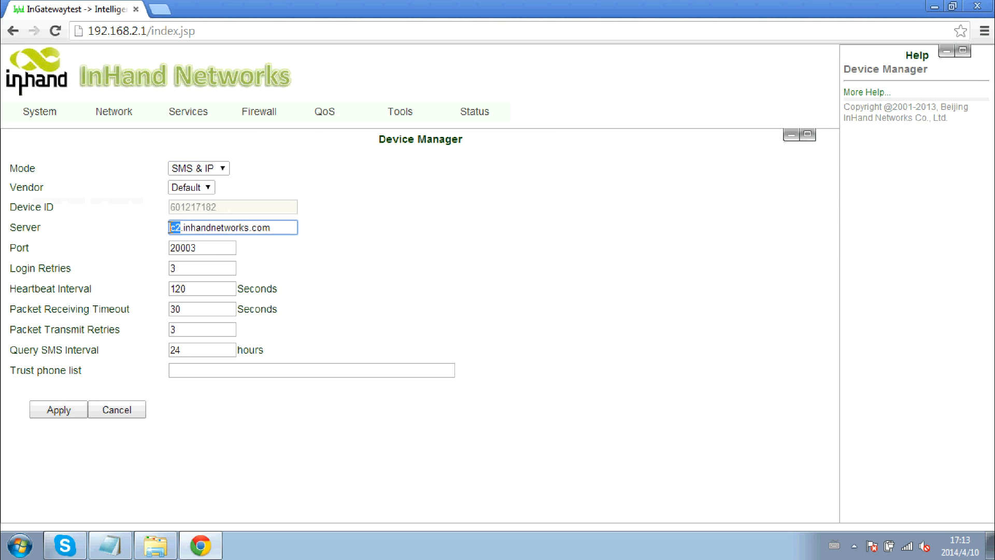
pyautogui.write('g')
pyautogui.click(434, 284)
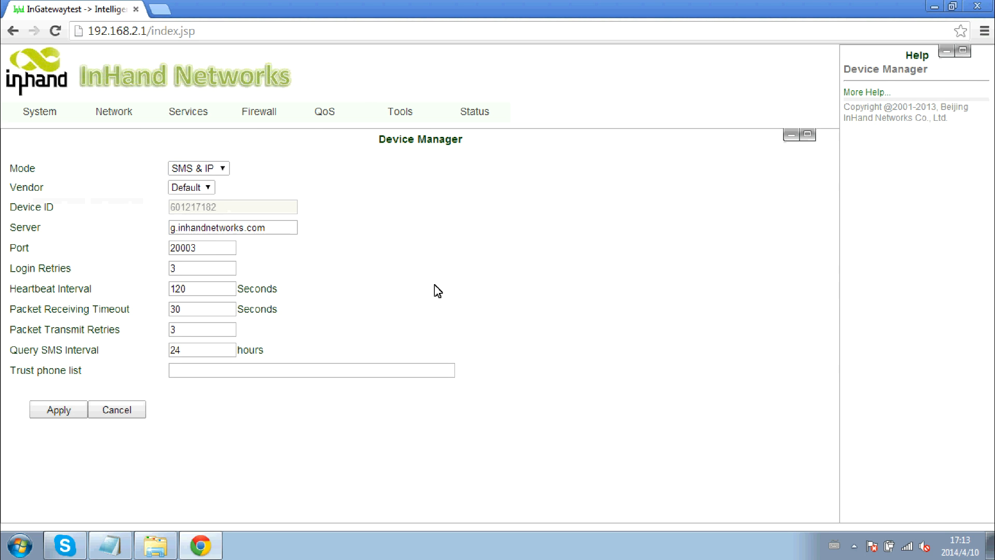
pyautogui.click(58, 409)
# Sign in at g.inhandnetworks.com with the account e-mail, password and security code.
pyautogui.click(164, 12)
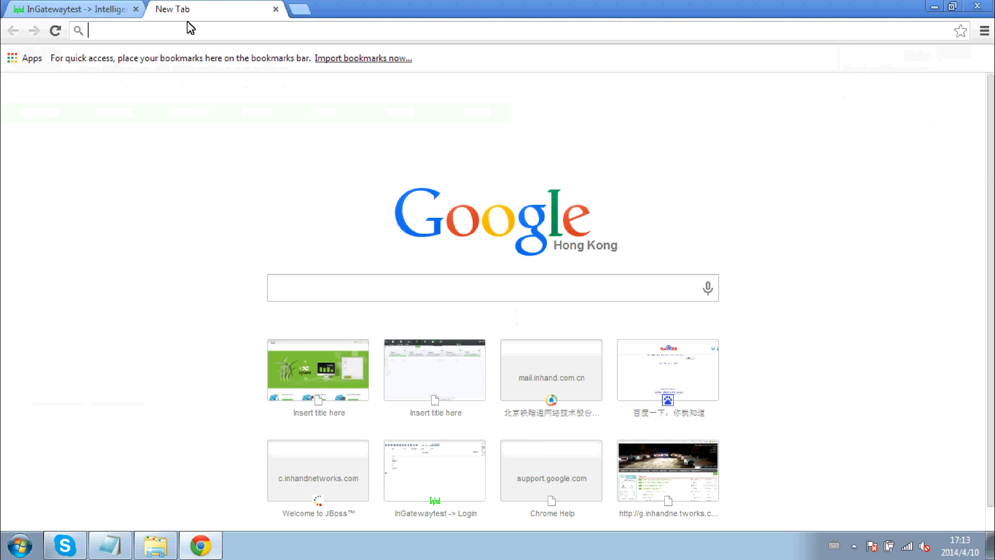
pyautogui.write('g')
pyautogui.press('Return')
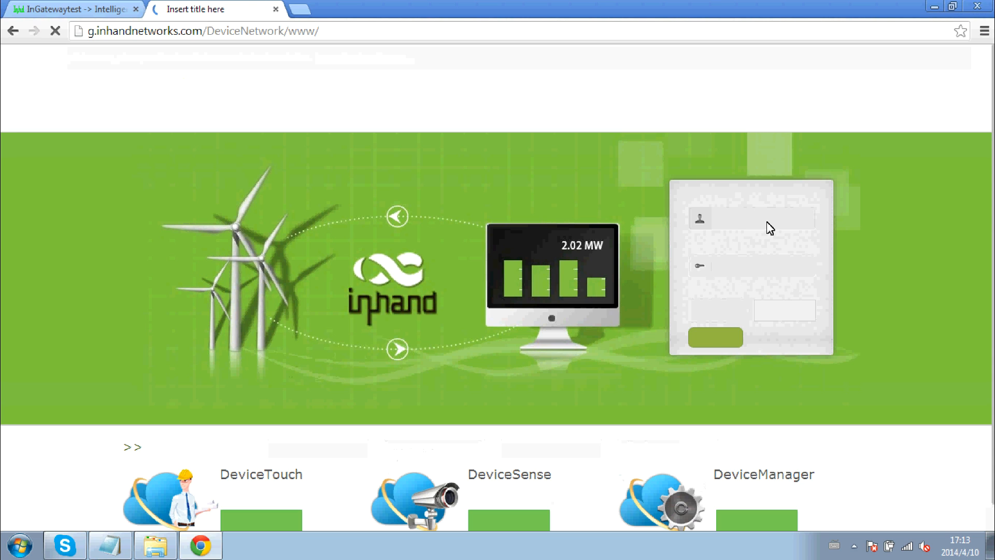
pyautogui.click(767, 219)
pyautogui.click(766, 268)
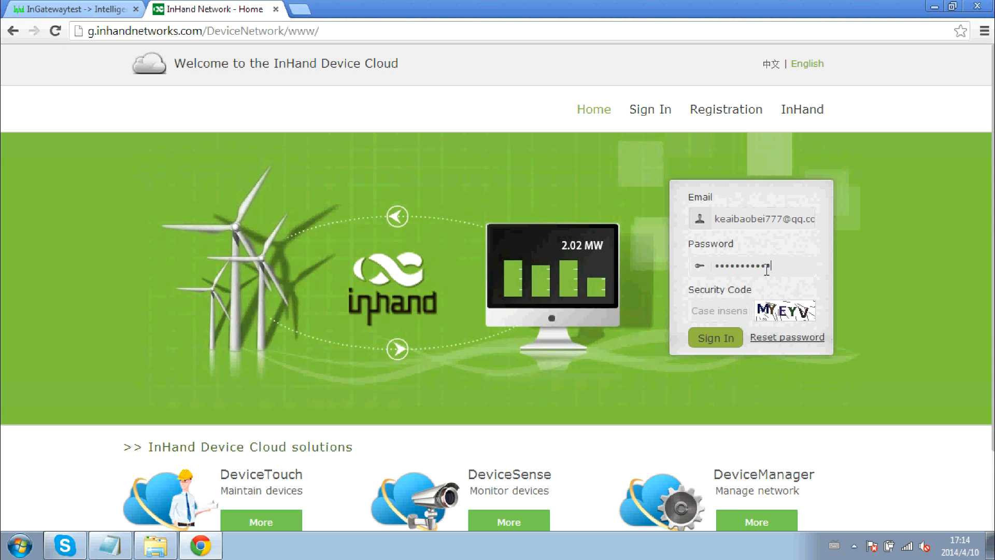
pyautogui.click(725, 311)
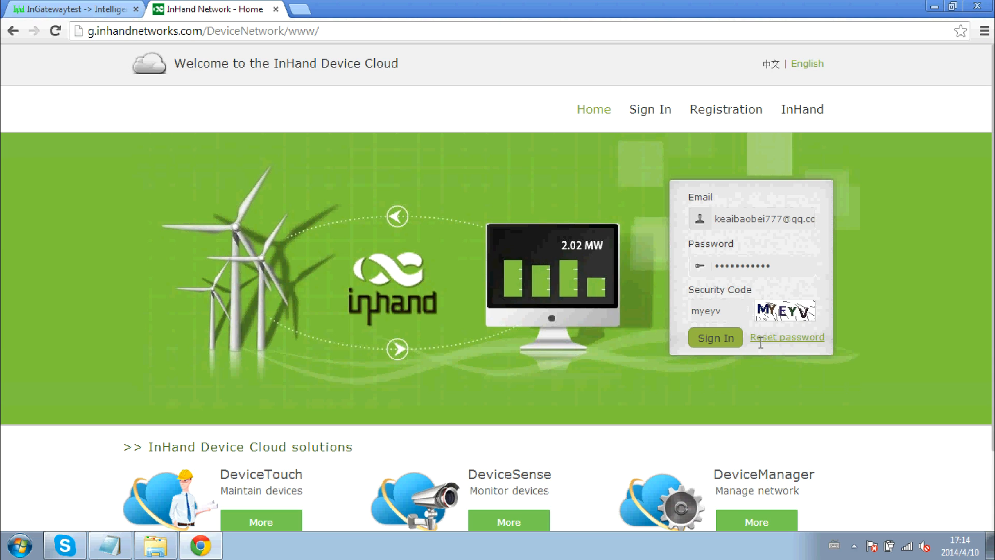
pyautogui.click(711, 341)
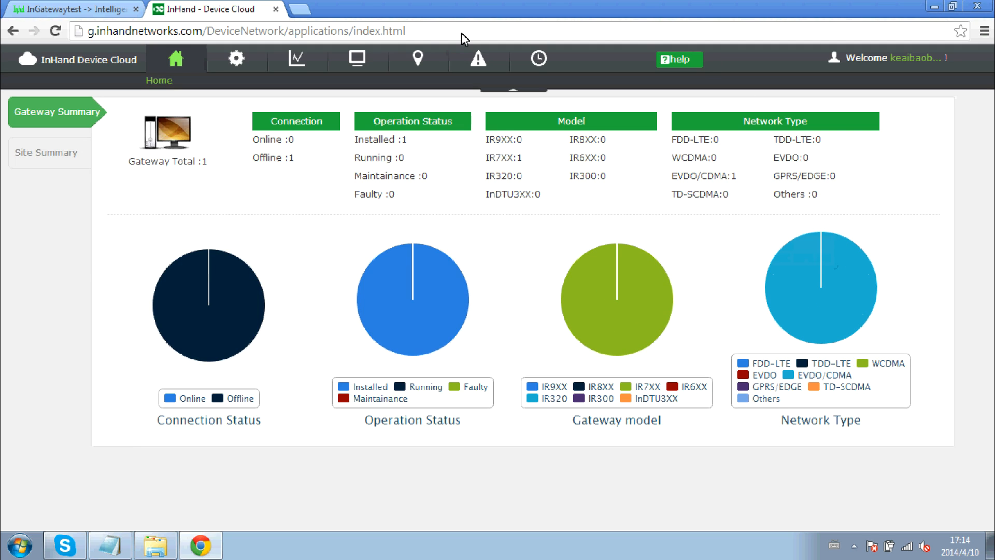
# Start a new site named InHandSite with its address in Beijing.
pyautogui.click(418, 61)
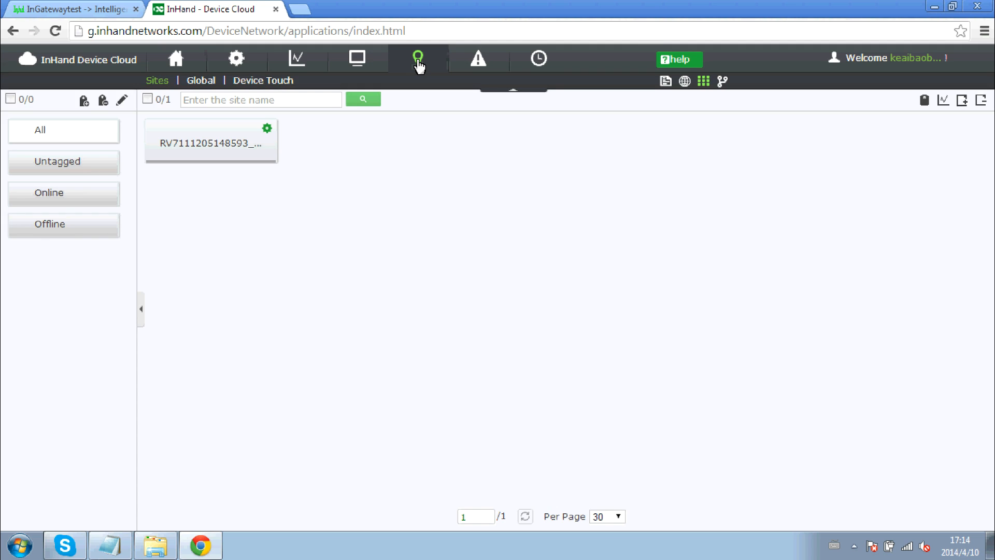
pyautogui.click(967, 105)
pyautogui.click(897, 109)
pyautogui.write('InHand')
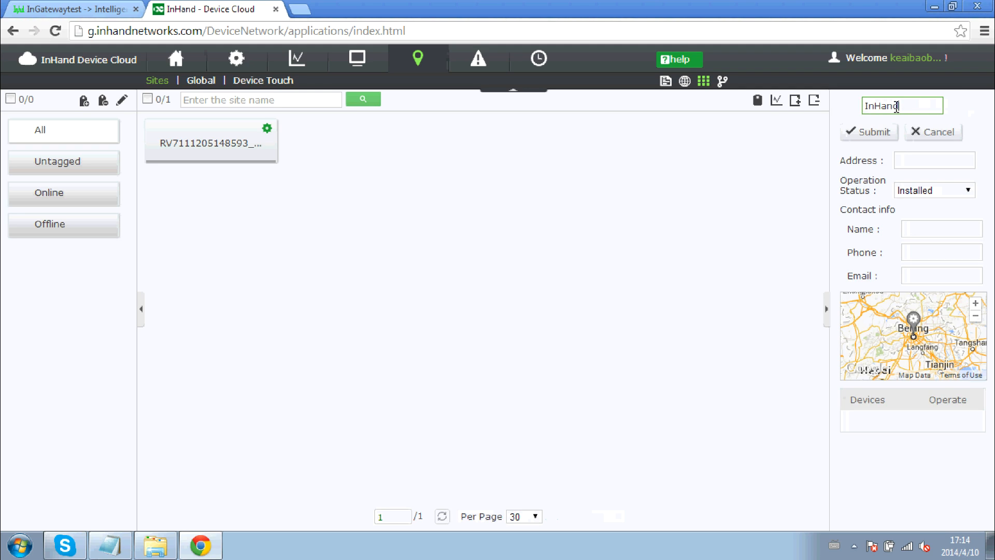
pyautogui.write('Sit')
pyautogui.press('BackSpace')
pyautogui.click(918, 165)
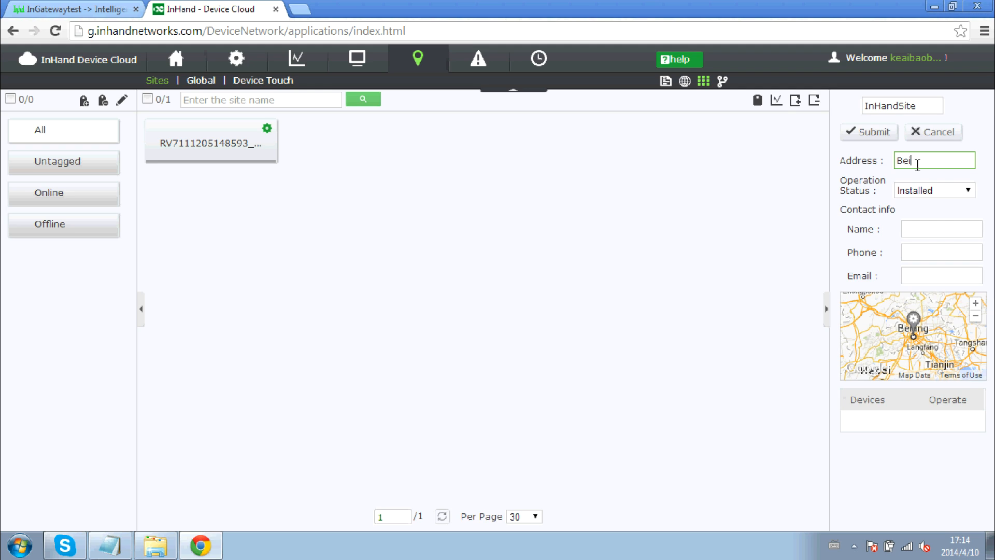
pyautogui.click(920, 228)
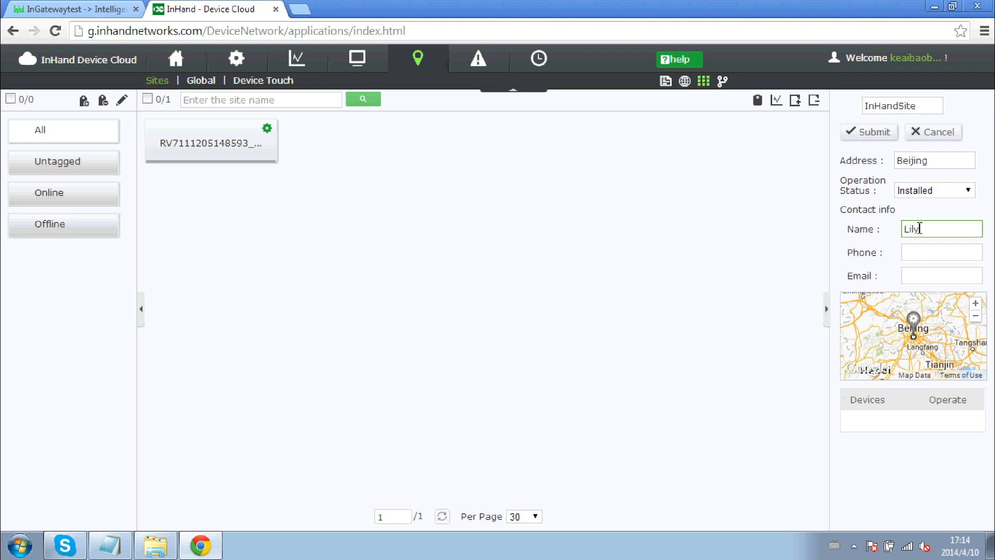
# Enter the site contact's phone number and e-mail, then submit the site.
pyautogui.click(928, 248)
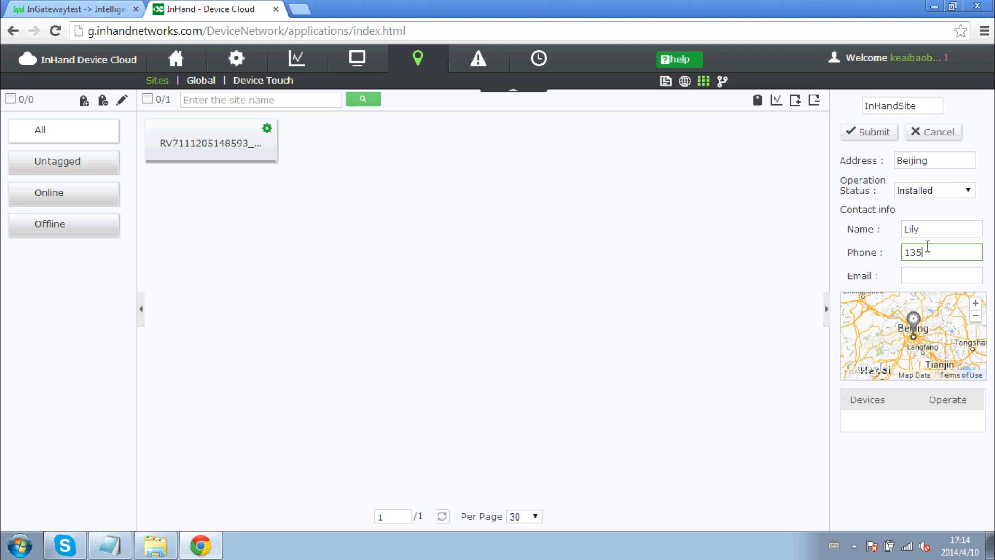
pyautogui.click(934, 275)
pyautogui.write('dun')
pyautogui.press('BackSpace')
pyautogui.press('BackSpace')
pyautogui.press('BackSpace')
pyautogui.press('BackSpace')
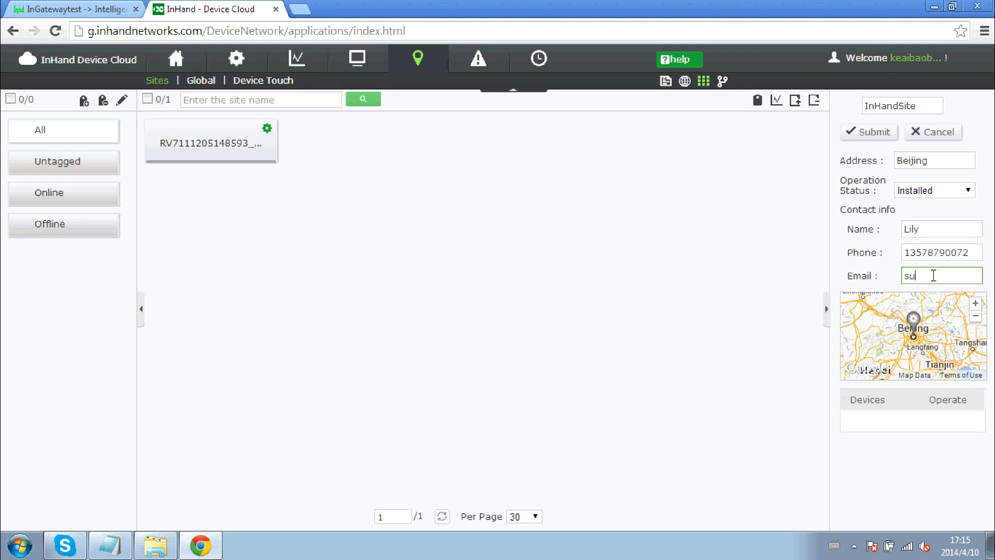
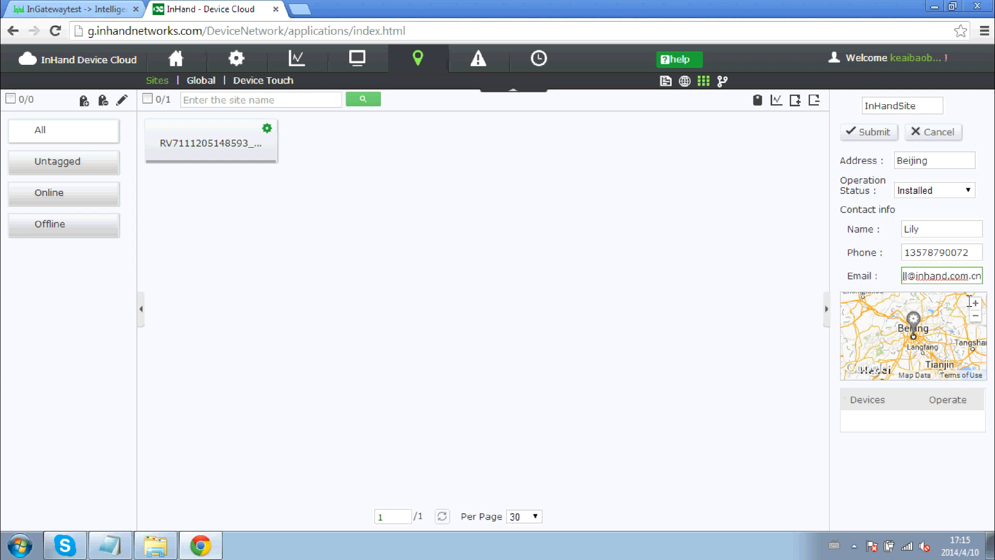
pyautogui.click(918, 325)
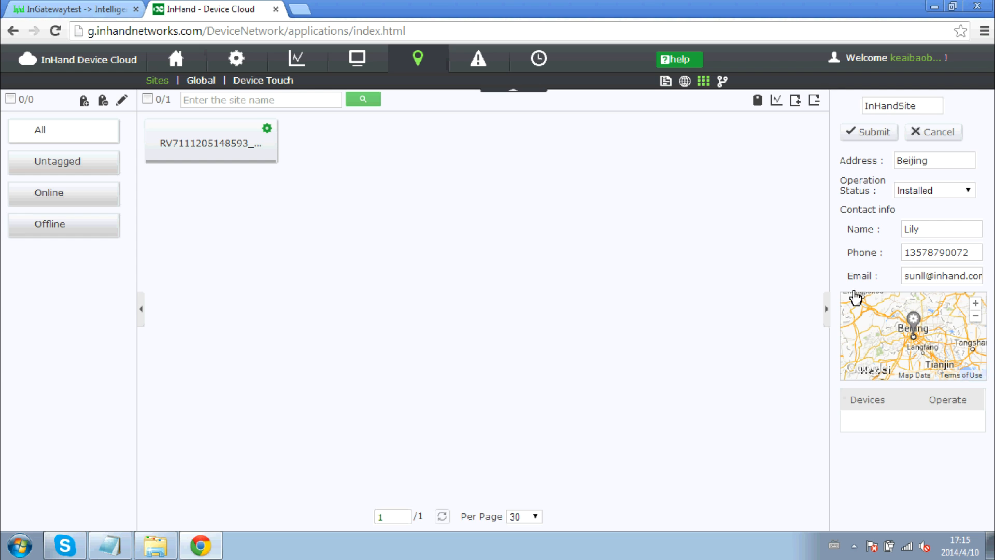
pyautogui.click(871, 137)
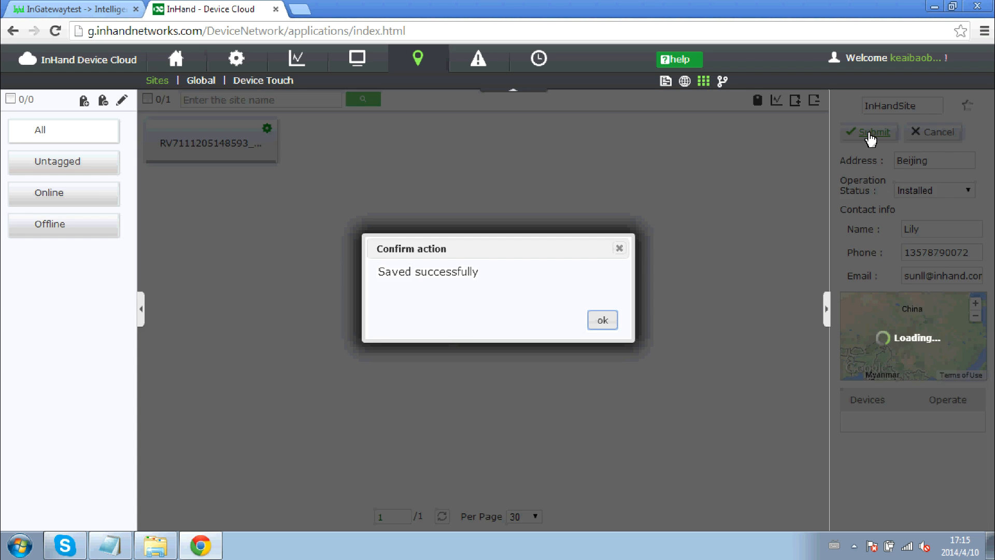
# Dismiss the save confirmation and select the new InHandSite card to view its details.
pyautogui.click(604, 325)
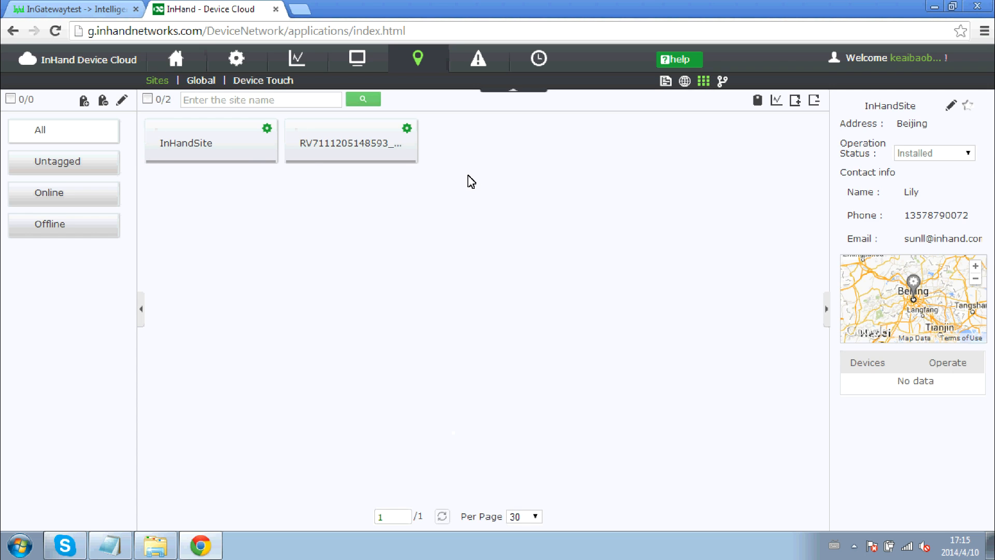
pyautogui.click(162, 138)
pyautogui.click(159, 132)
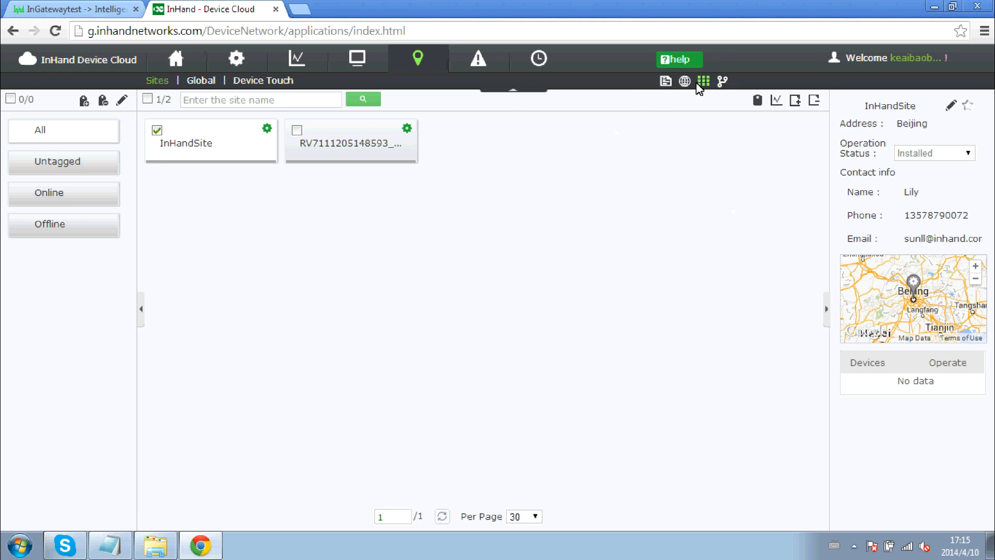
pyautogui.click(666, 83)
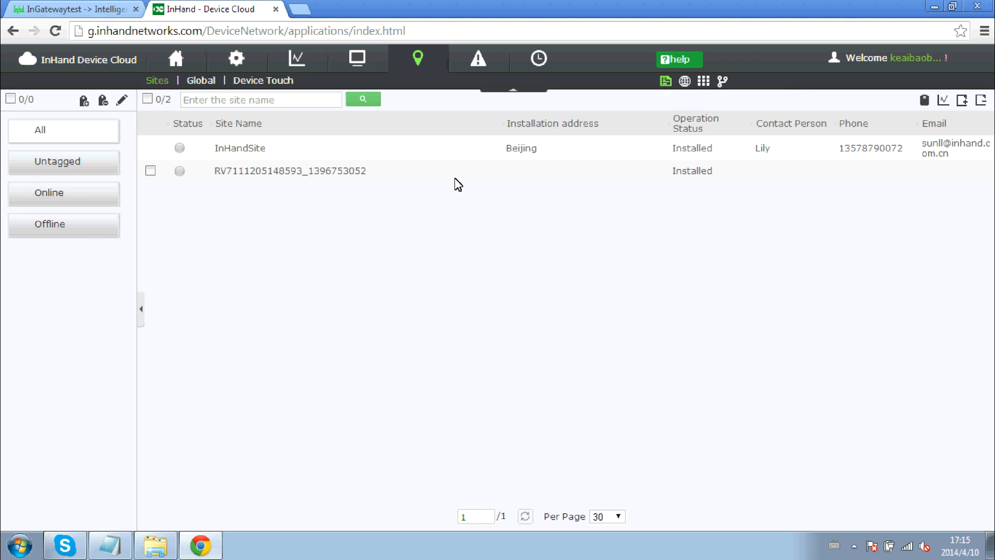
pyautogui.click(684, 82)
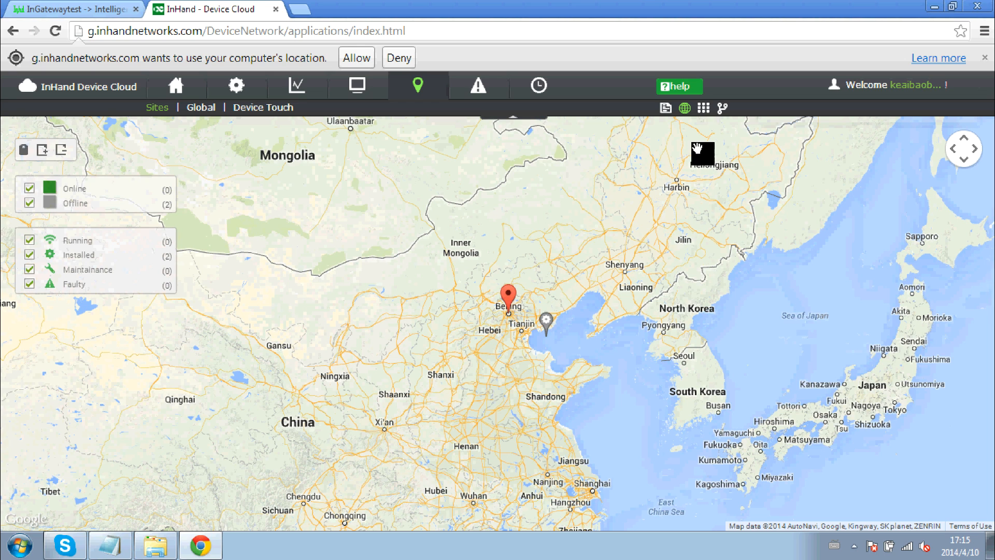
pyautogui.click(705, 109)
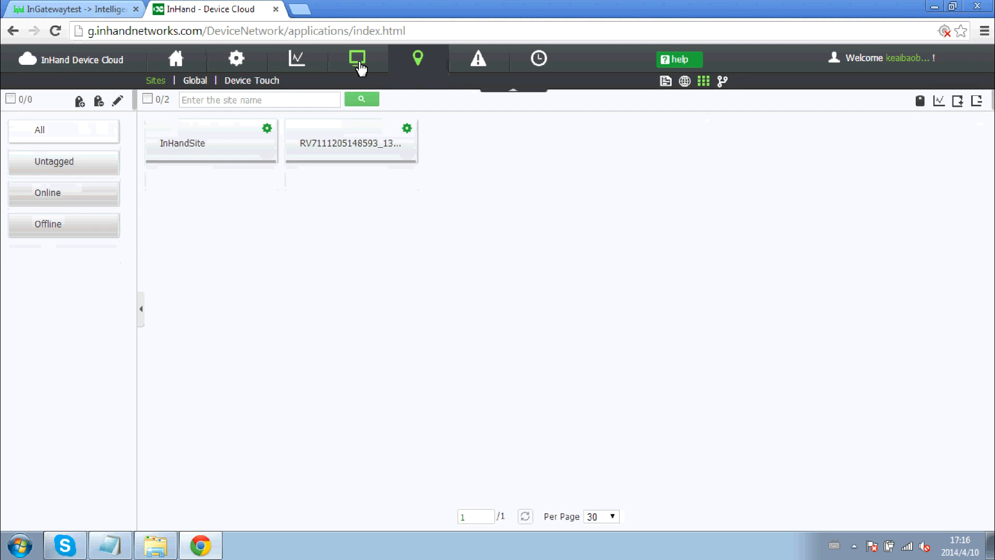
# Start a new gateway named IG601Test and copy its serial number from the Notepad notes.
pyautogui.click(359, 64)
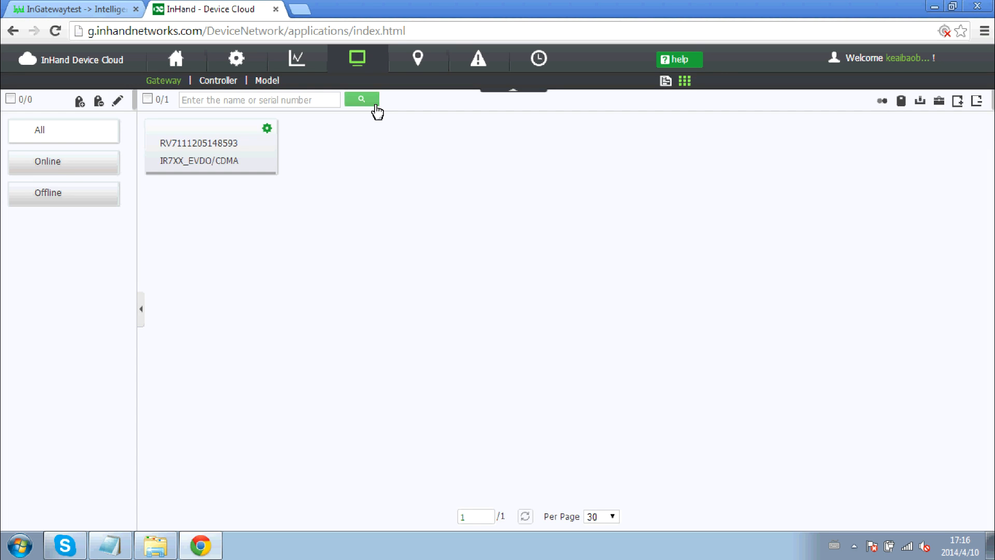
pyautogui.click(958, 101)
pyautogui.click(881, 112)
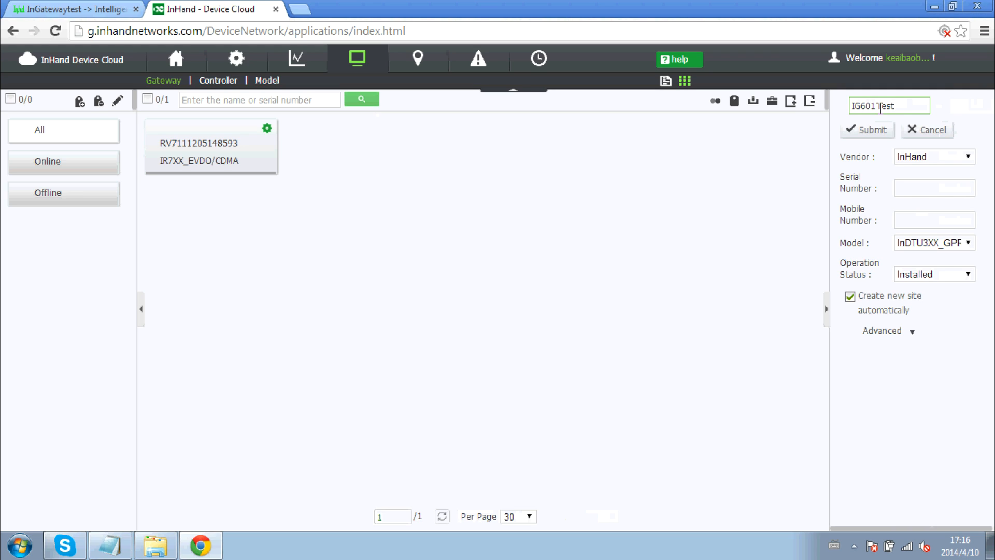
pyautogui.click(915, 190)
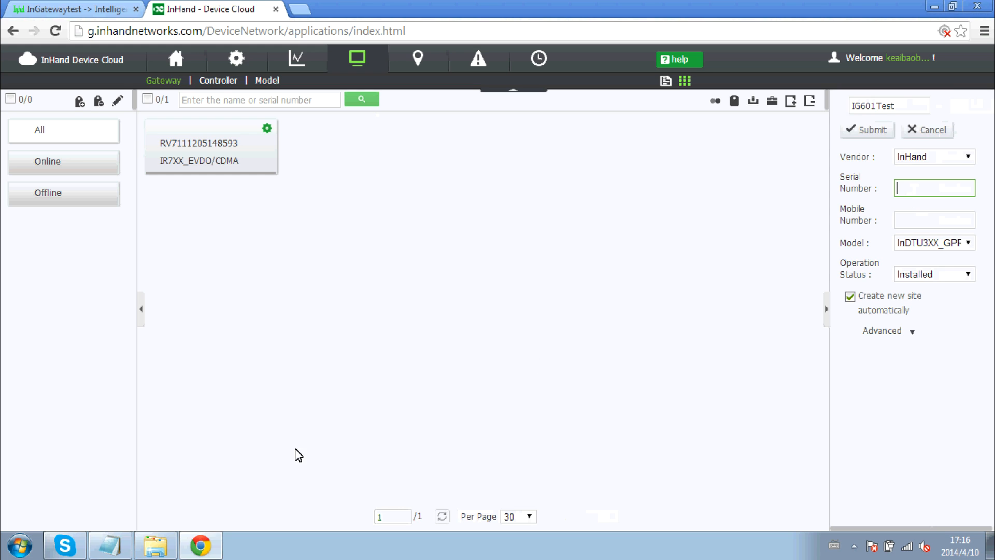
pyautogui.click(110, 545)
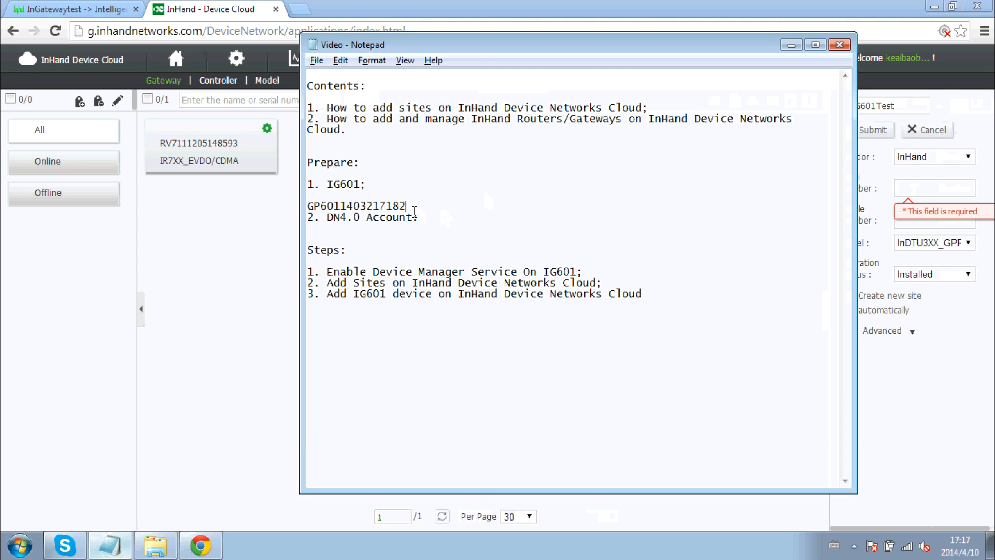
pyautogui.moveTo(414, 210); pyautogui.dragTo(299, 205)
pyautogui.hotkey('ctrl', 'c')
pyautogui.hotkey('alt', 'Tab')
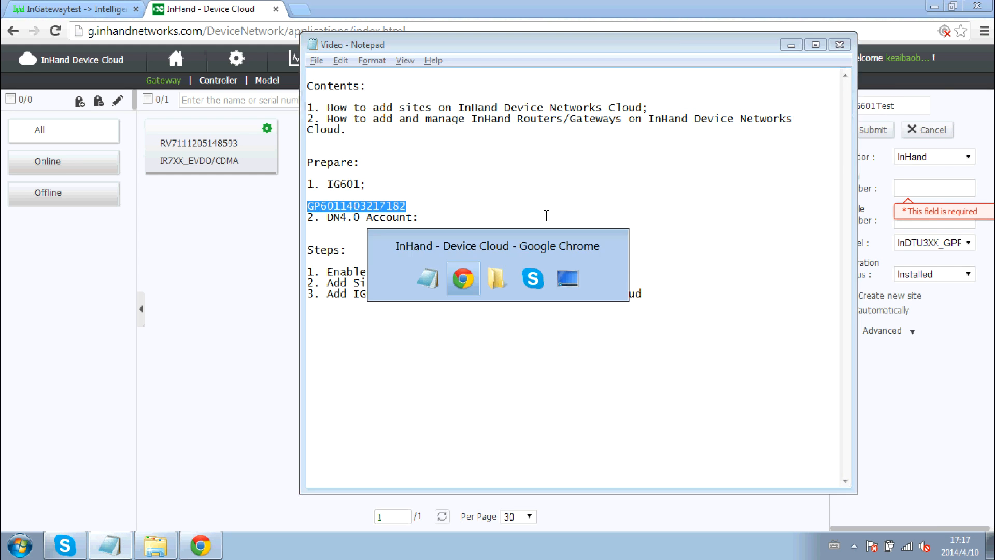
pyautogui.click(914, 188)
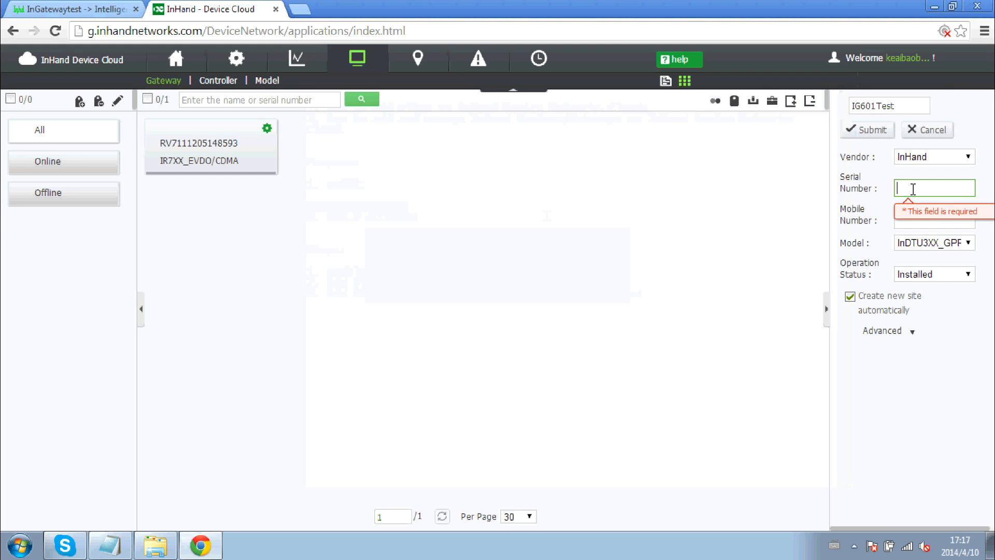
# Save IG601Test with the pasted serial, mobile number, model IR6XX_WCDMA and site InHandSite.
pyautogui.hotkey('ctrl', 'v')
pyautogui.click(918, 222)
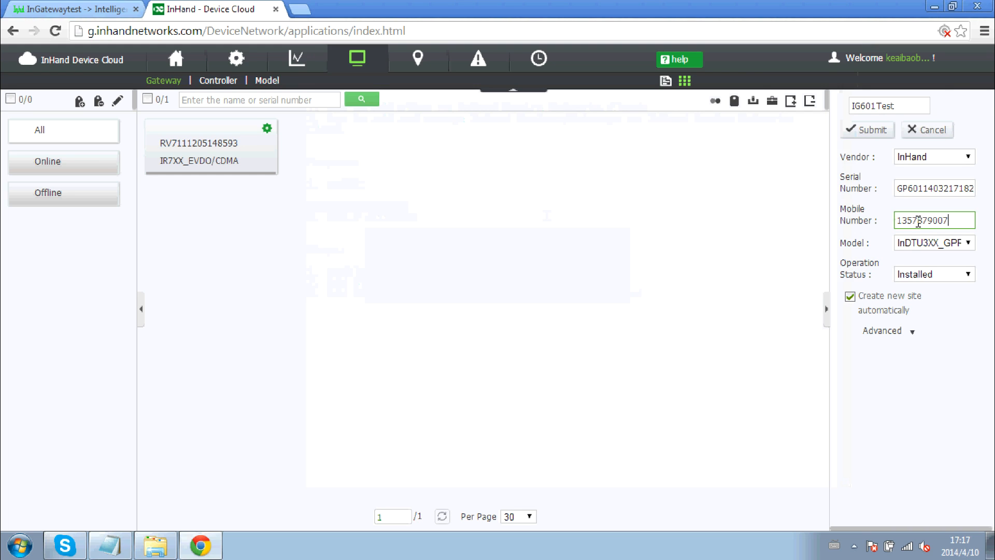
pyautogui.click(967, 244)
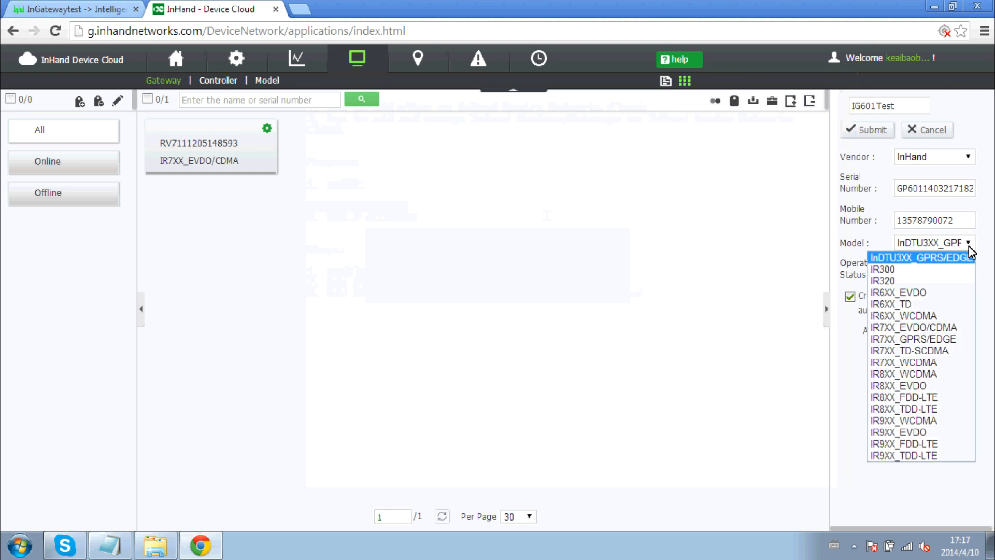
pyautogui.click(933, 315)
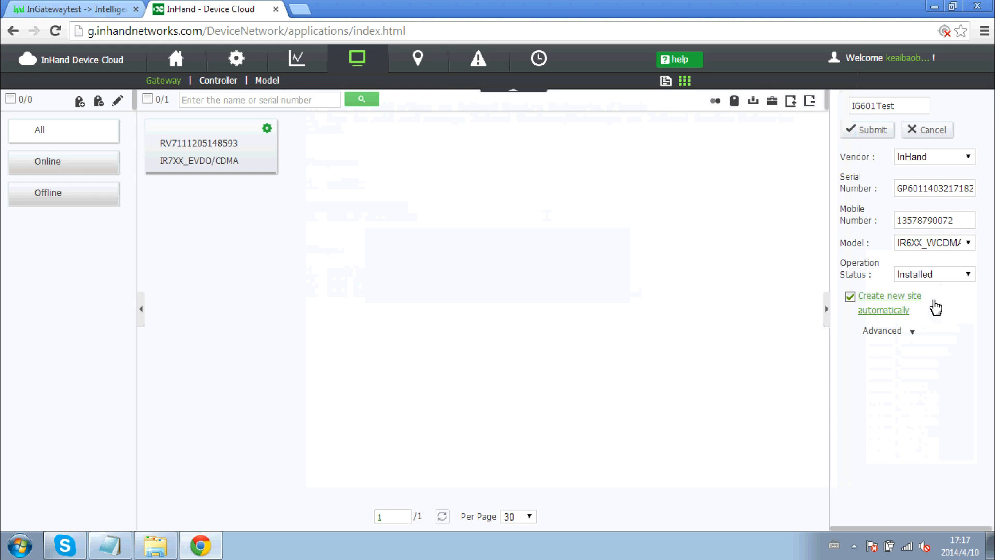
pyautogui.click(851, 297)
pyautogui.click(954, 332)
pyautogui.click(905, 358)
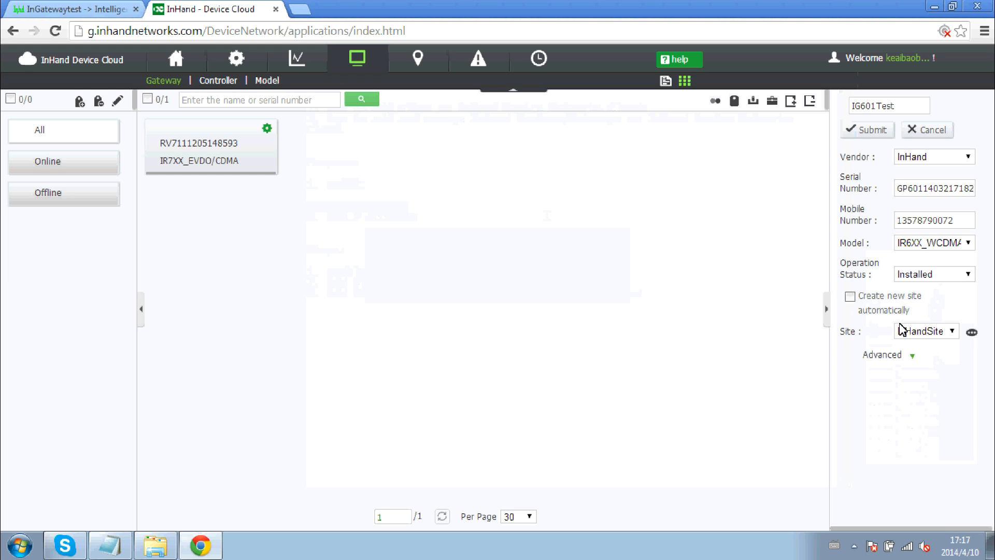
pyautogui.click(876, 132)
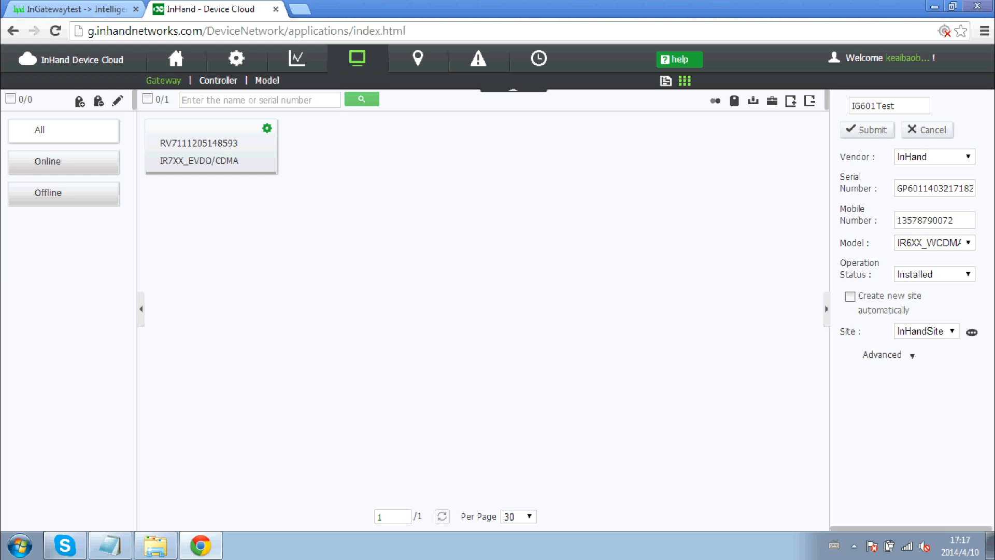
pyautogui.click(599, 323)
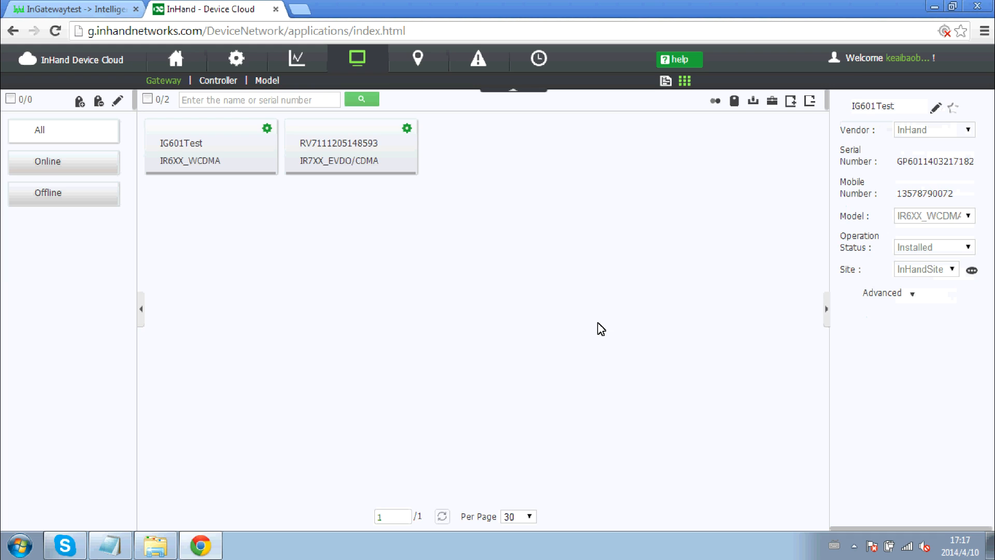
# Select IG601Test and open its remote management, fetching router name IGtest and hostname Mygateway.
pyautogui.moveTo(149, 156)
pyautogui.click(158, 131)
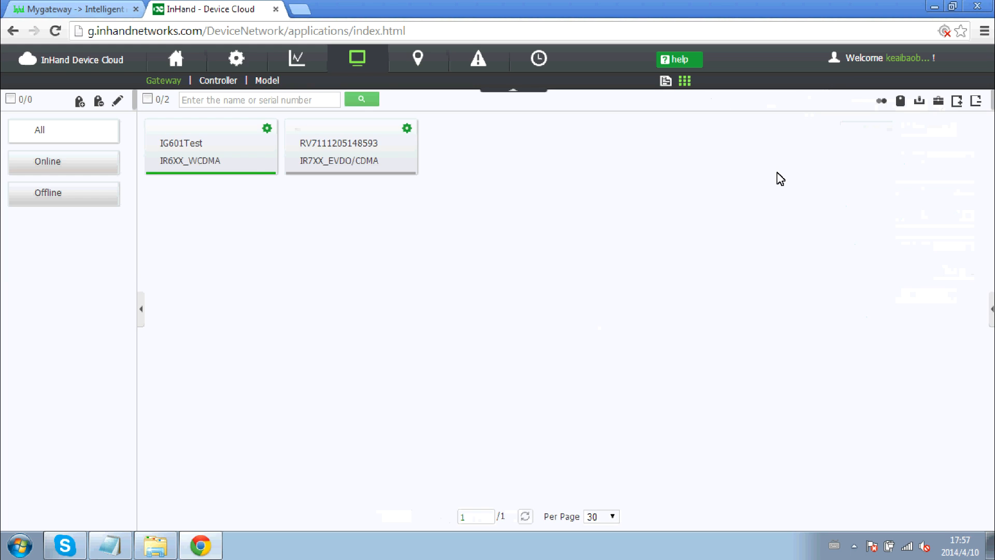
pyautogui.click(157, 130)
pyautogui.click(938, 106)
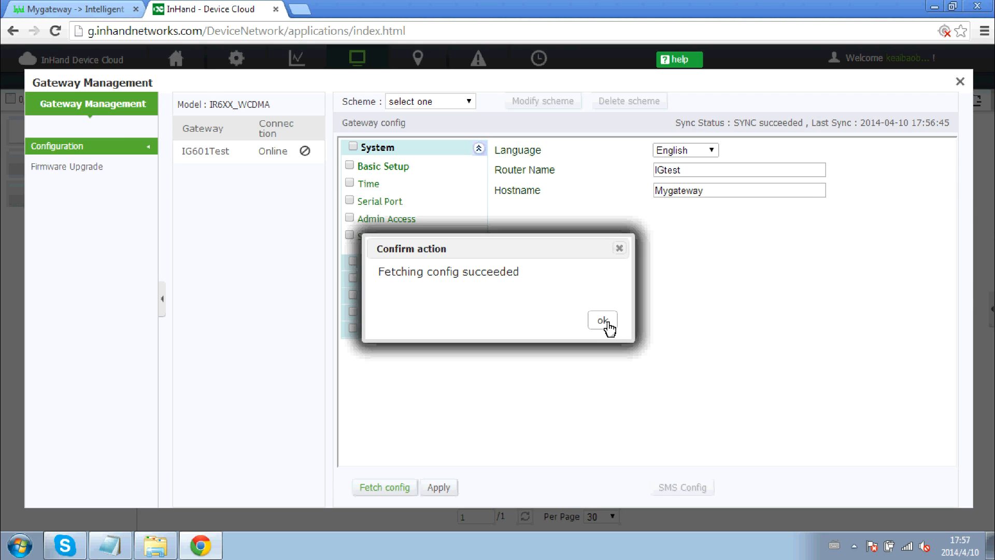
pyautogui.click(603, 321)
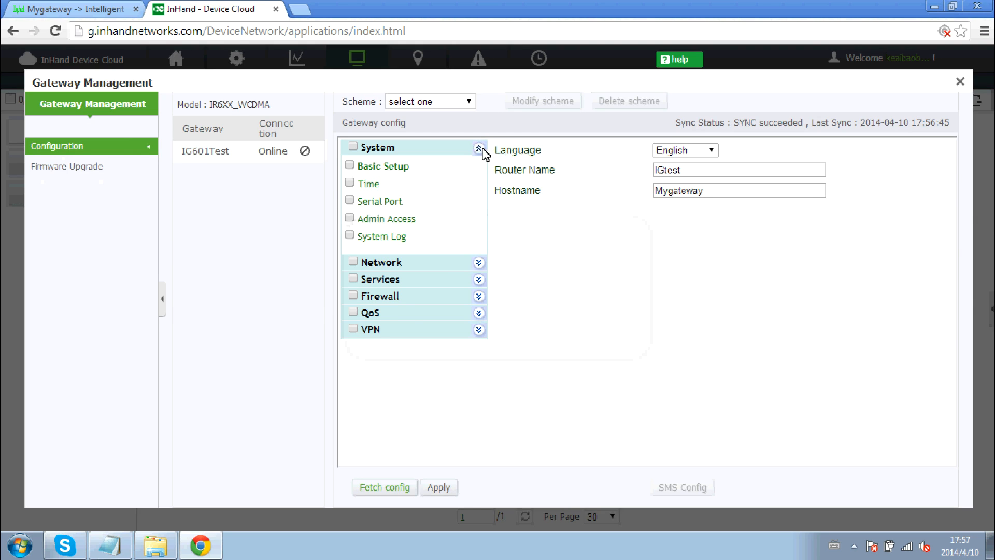
# Browse the Network pages: Dialup, LAN, DNS, Dynamic DNS and Static Route.
pyautogui.click(479, 264)
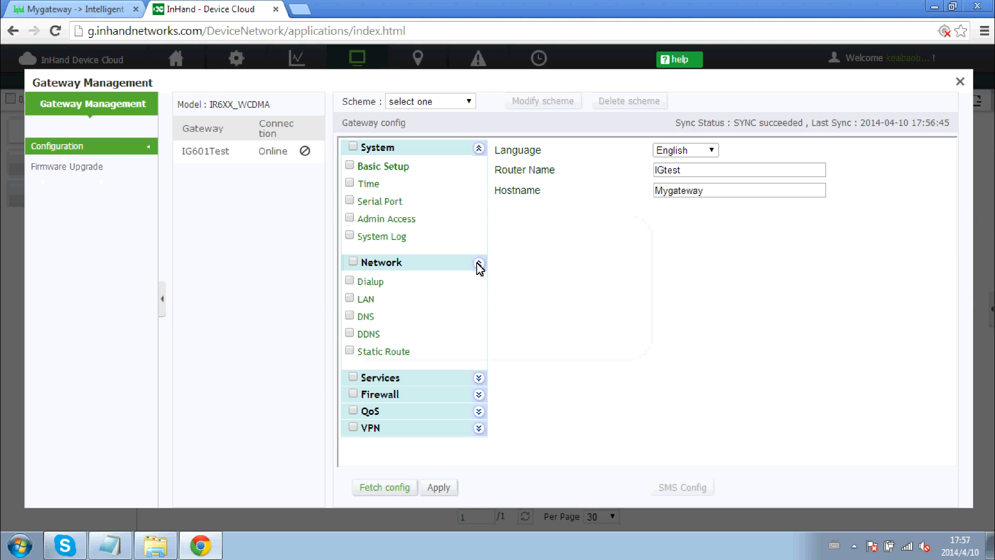
pyautogui.click(369, 282)
pyautogui.click(367, 300)
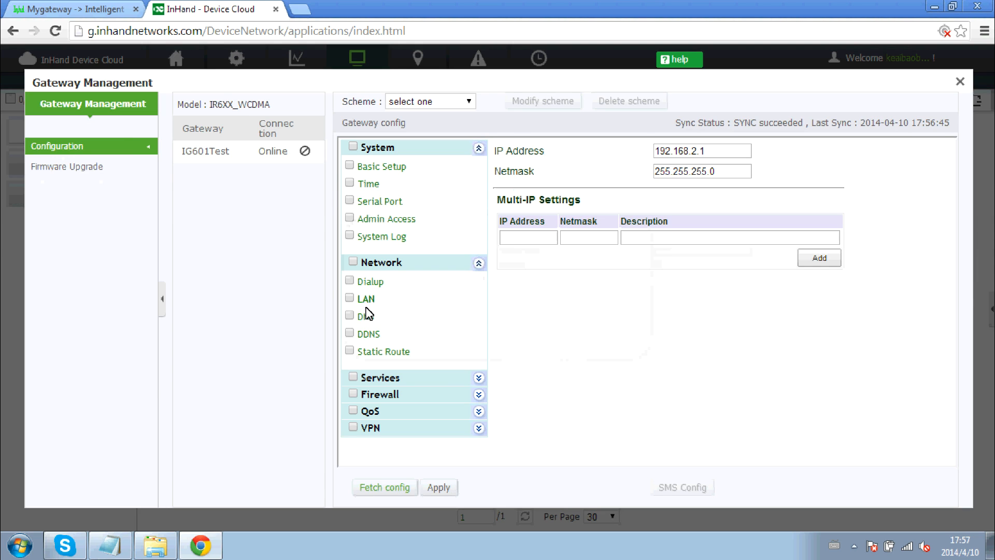
pyautogui.click(366, 317)
pyautogui.click(369, 334)
pyautogui.click(382, 353)
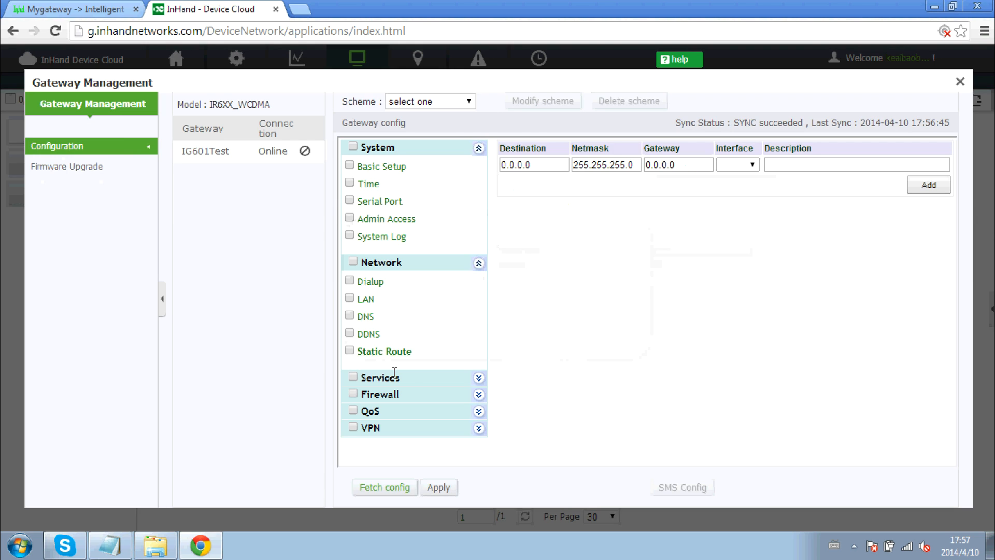
# Expand Services and view its Device Manager and DTU settings.
pyautogui.click(477, 376)
pyautogui.click(479, 263)
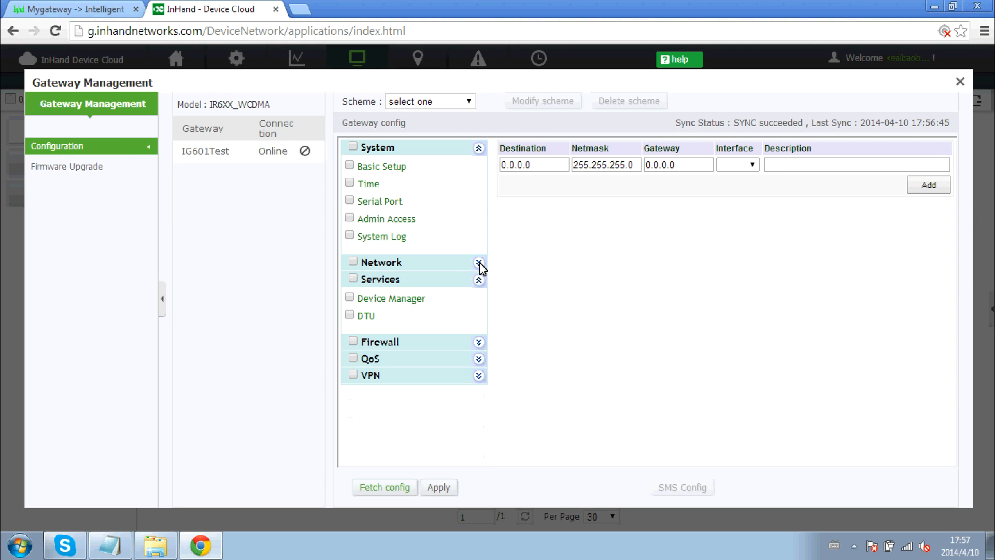
pyautogui.click(382, 305)
pyautogui.click(368, 318)
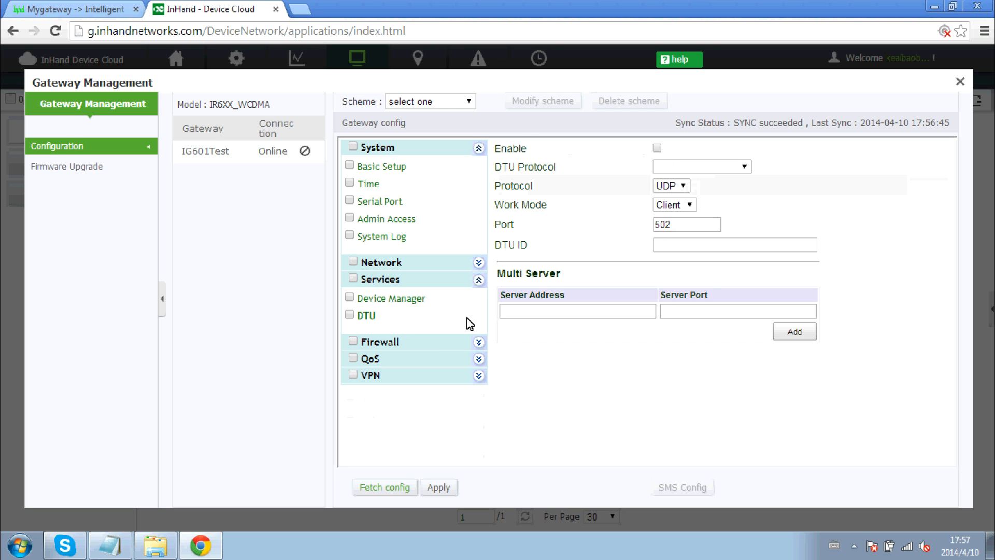
# Review the Firewall pages: basic, Filtering, Port Mapping, Virtual IP Mapping and DMZ, then fold Firewall closed.
pyautogui.click(479, 343)
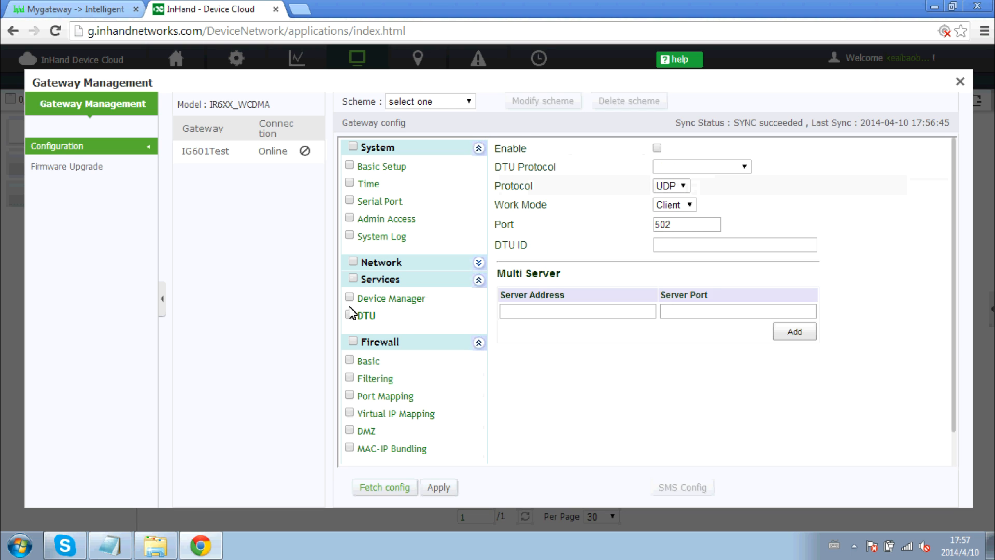
pyautogui.click(375, 363)
pyautogui.click(375, 379)
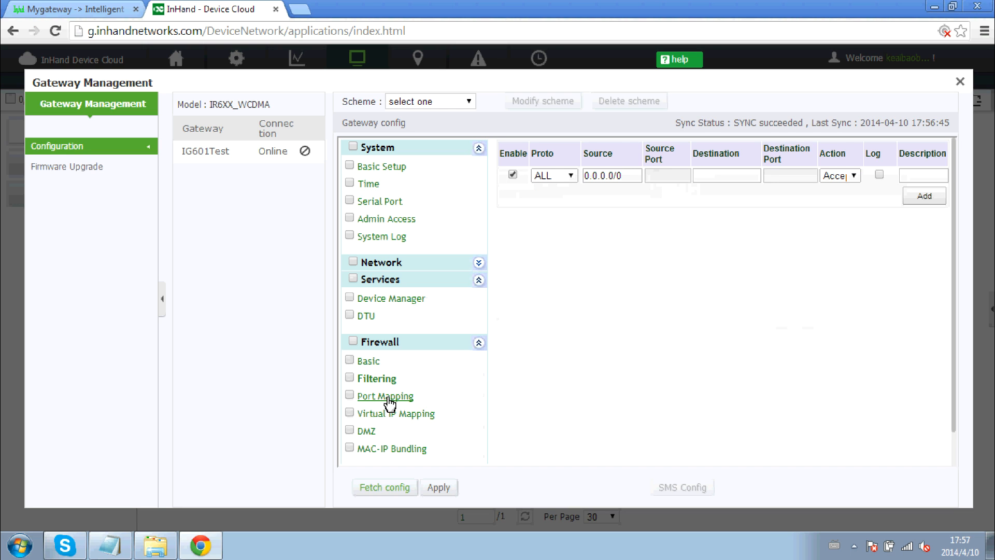
pyautogui.click(390, 402)
pyautogui.click(397, 415)
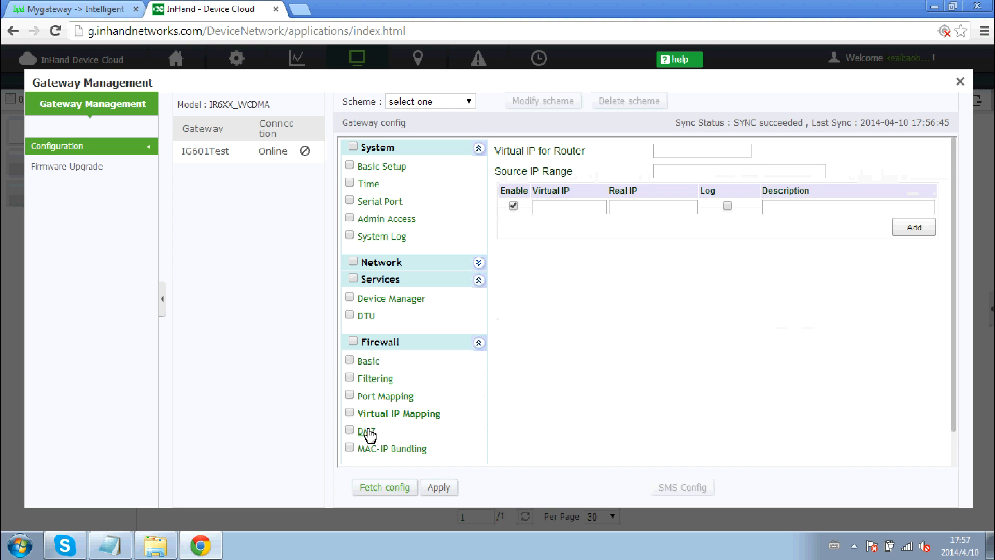
pyautogui.click(367, 431)
pyautogui.click(478, 343)
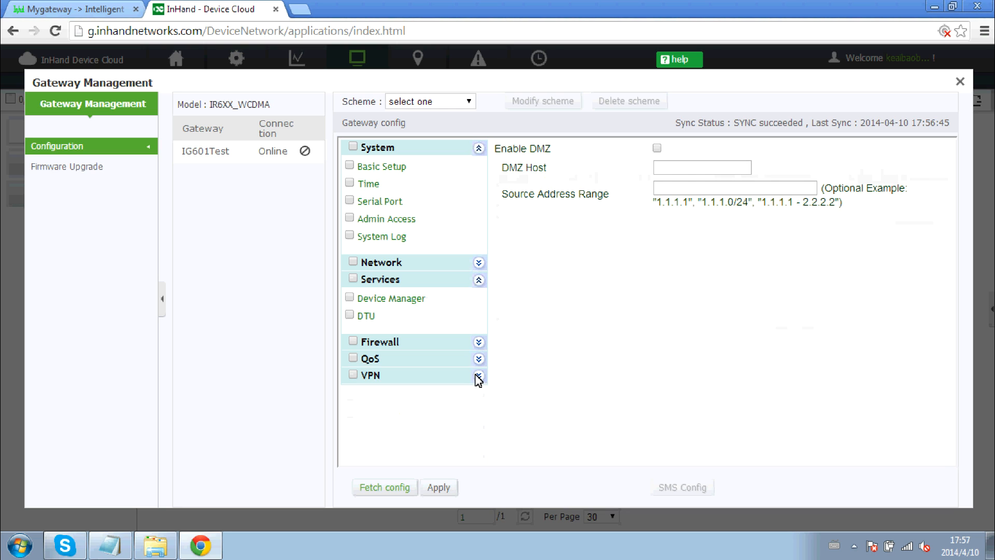
# View QoS Bandwidth Control and the VPN GRE and IPSec tunnels, then collapse VPN, QoS and Services.
pyautogui.click(479, 359)
pyautogui.click(417, 380)
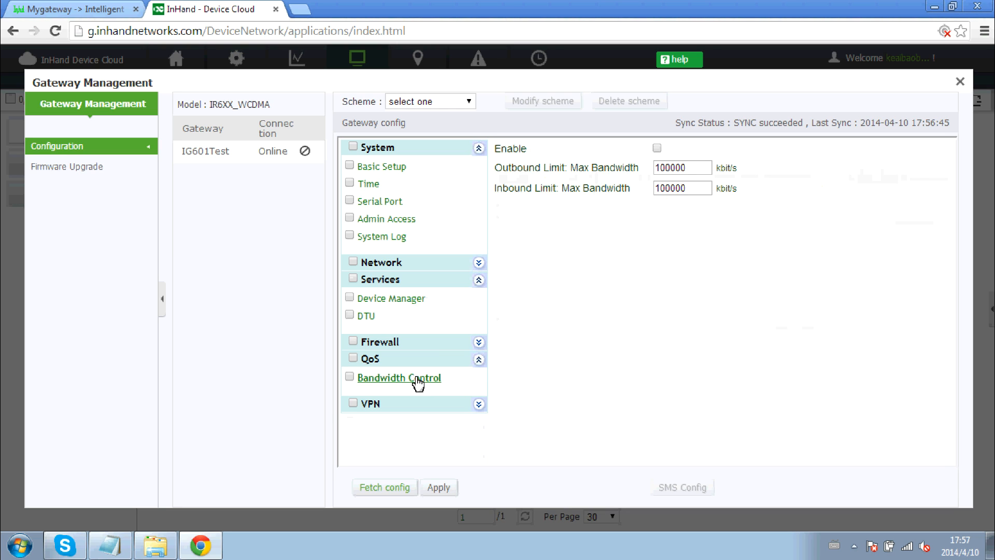
pyautogui.click(478, 404)
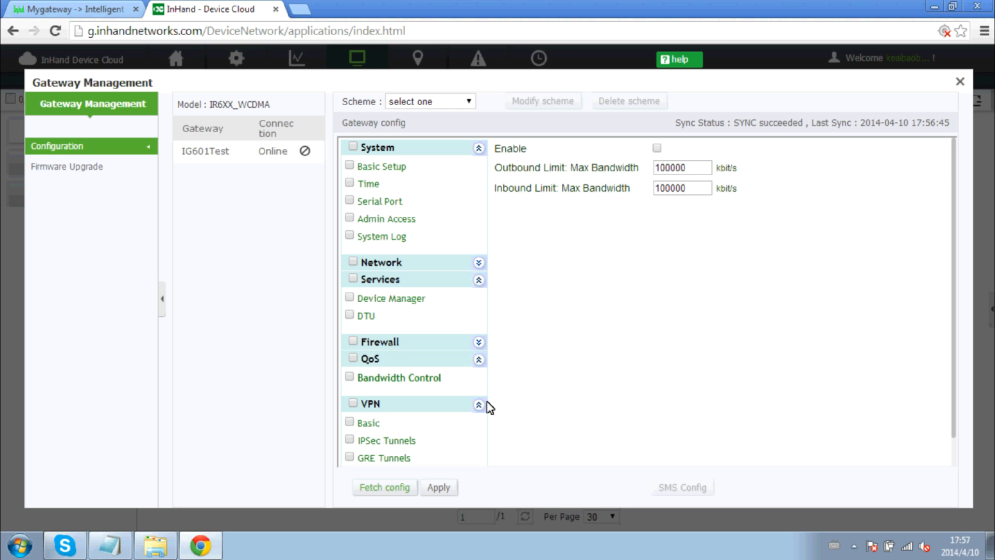
pyautogui.click(398, 457)
pyautogui.click(398, 441)
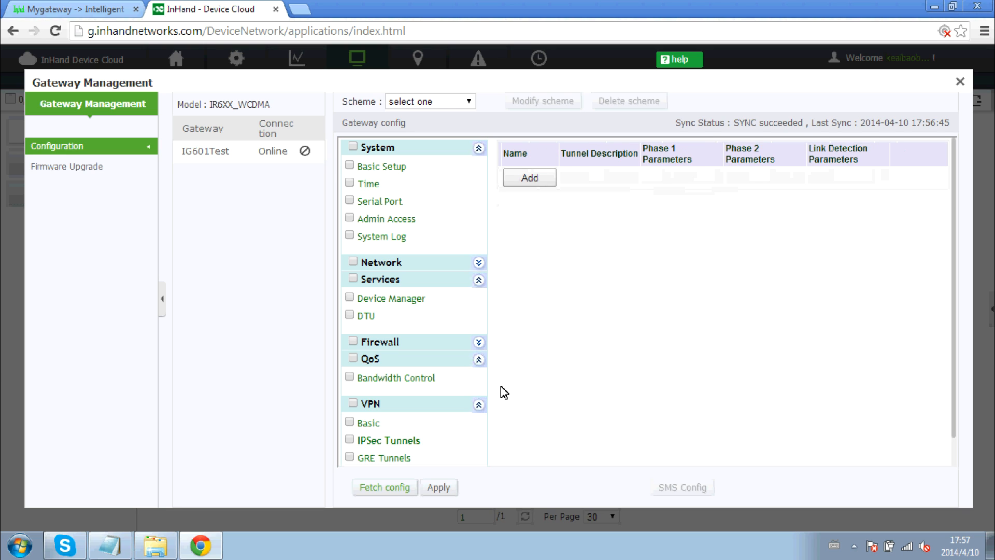
pyautogui.click(481, 409)
pyautogui.click(479, 359)
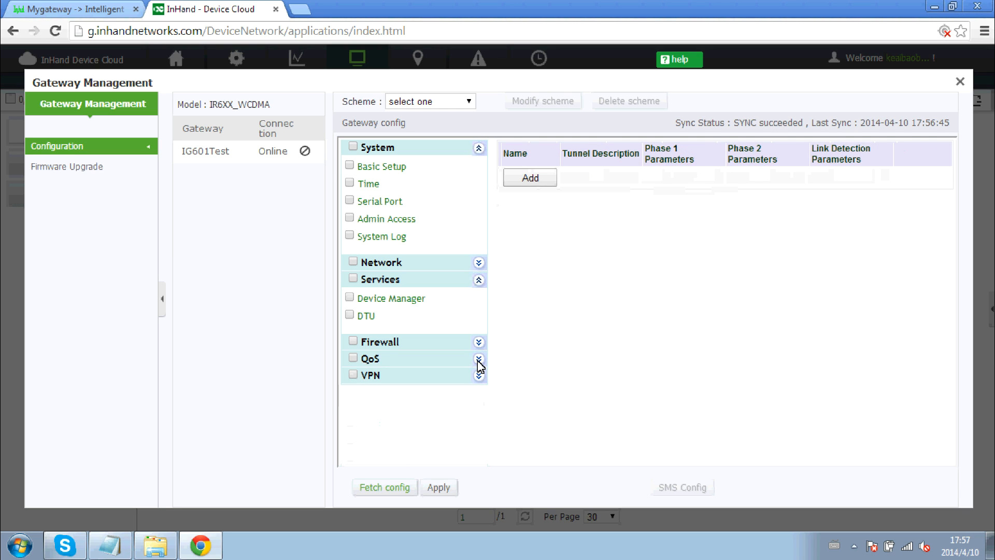
pyautogui.click(480, 281)
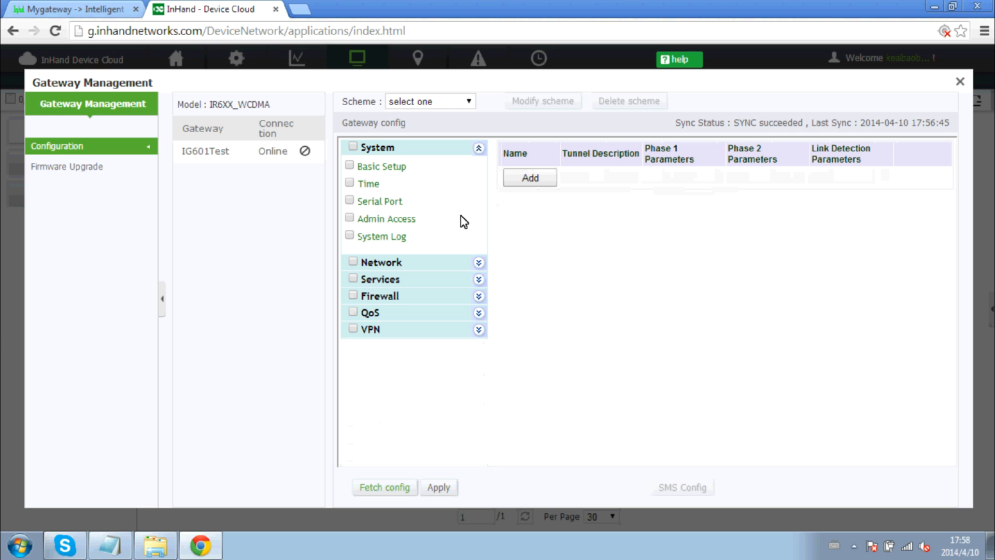
# Replace the gateway's Basic Setup hostname Mygateway with IG601test.
pyautogui.click(385, 167)
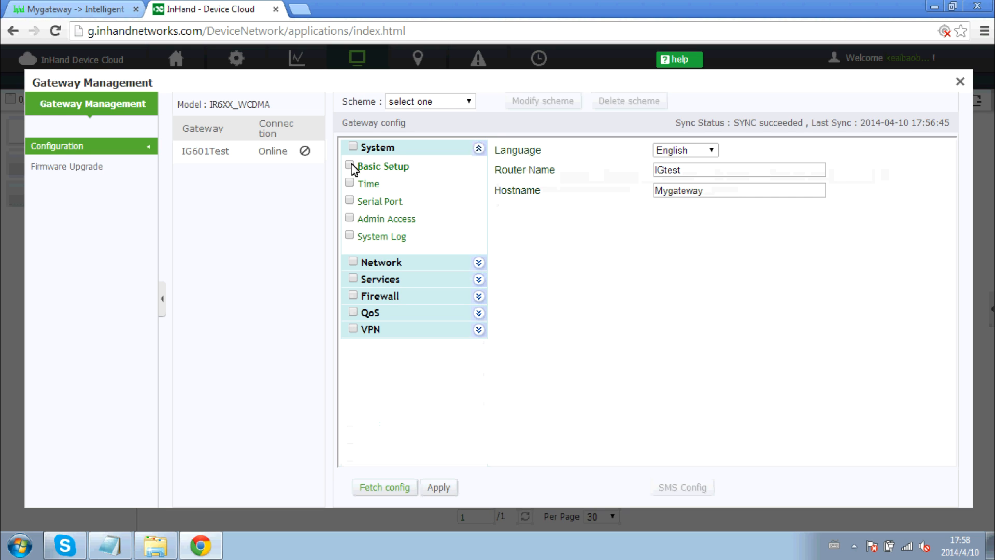
pyautogui.moveTo(718, 190); pyautogui.dragTo(613, 194)
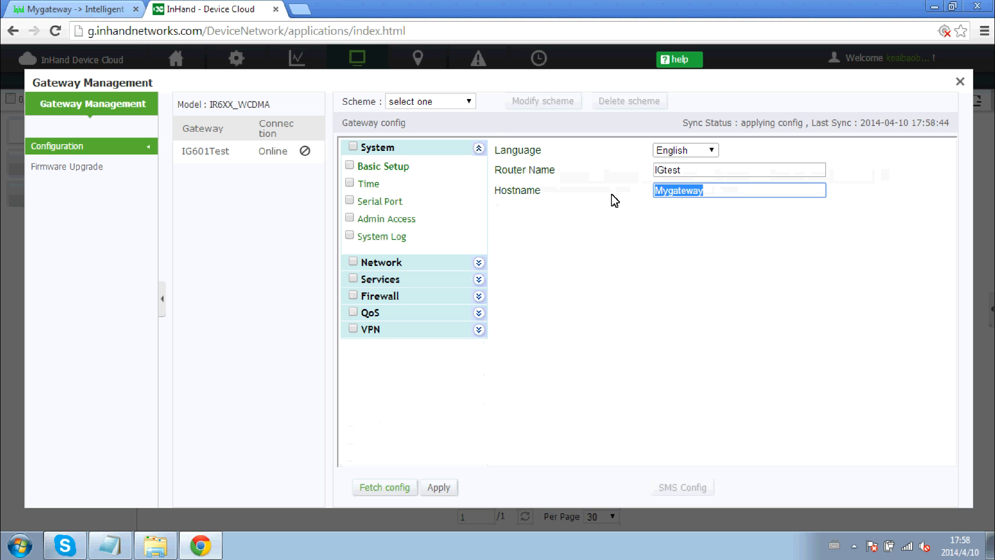
pyautogui.write('IG601test')
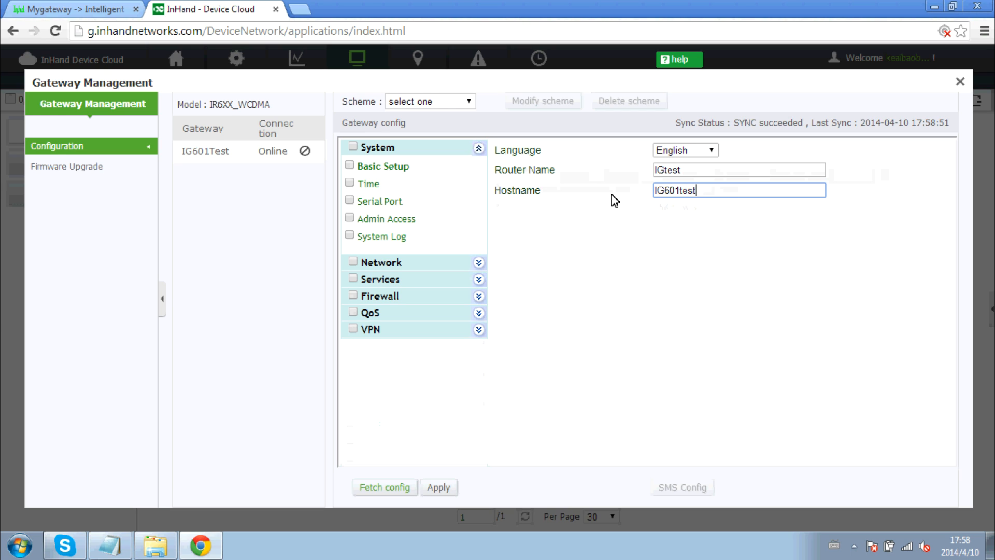
pyautogui.click(622, 282)
# Tick Basic Setup, apply and confirm the hostname change, then close Gateway Management.
pyautogui.click(439, 487)
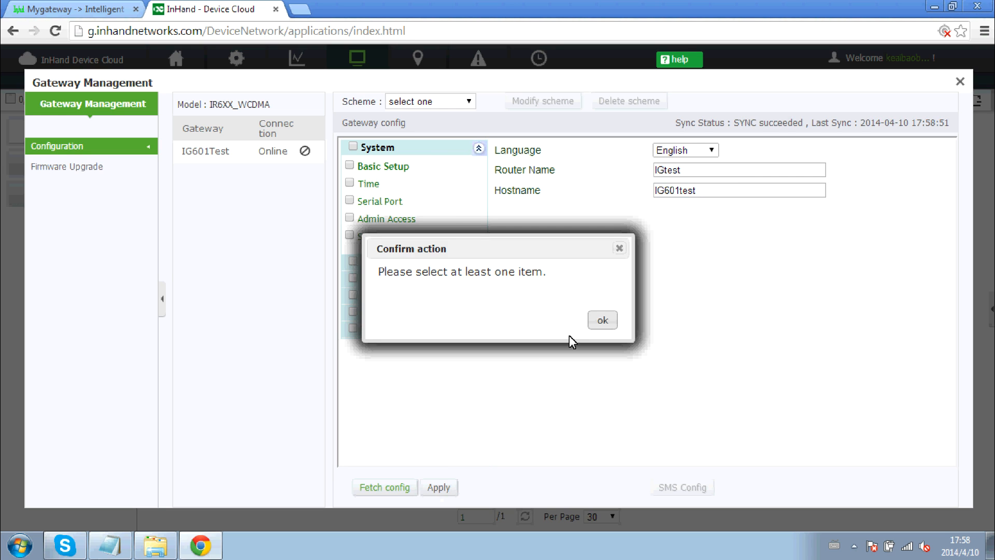
pyautogui.click(603, 322)
pyautogui.click(349, 165)
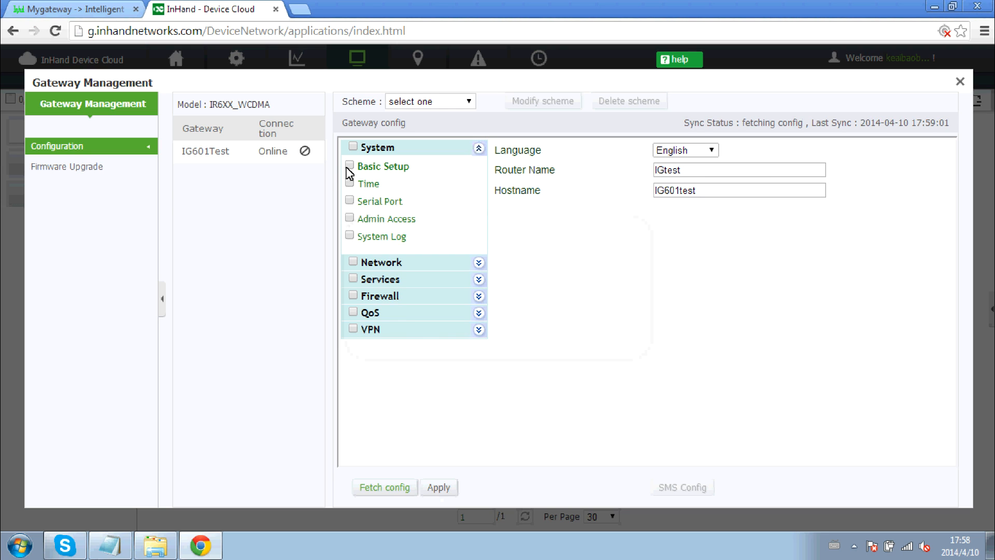
pyautogui.click(714, 186)
pyautogui.click(442, 489)
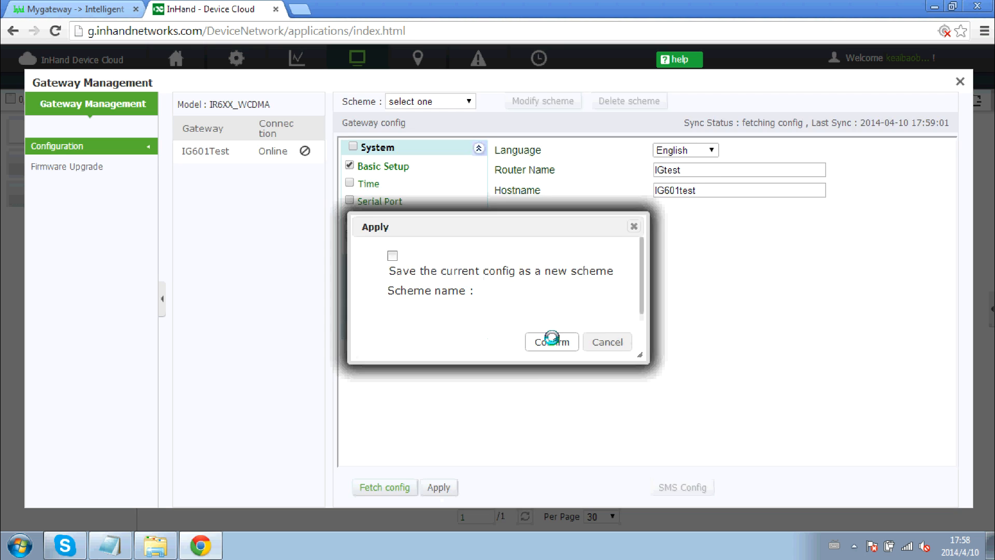
pyautogui.click(551, 338)
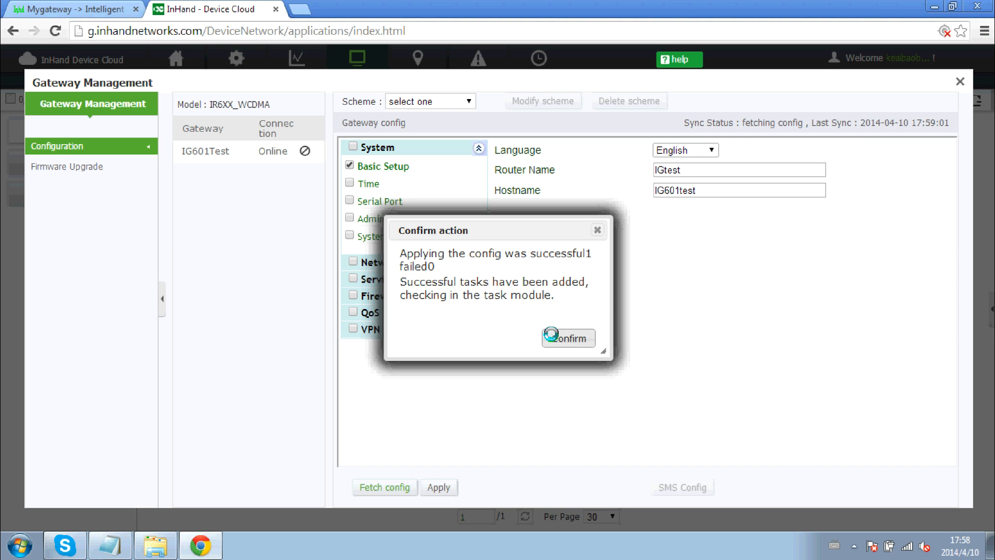
pyautogui.click(567, 338)
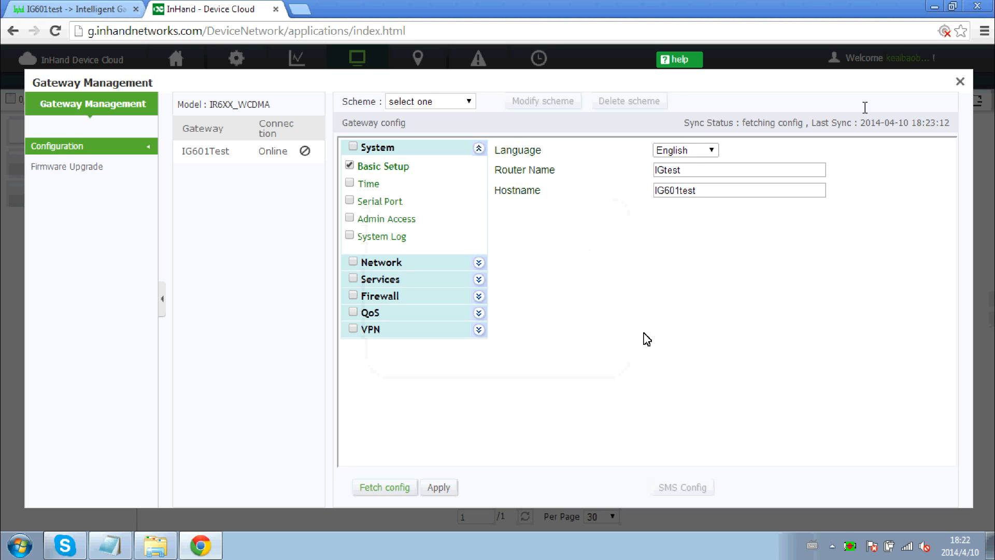
pyautogui.click(960, 81)
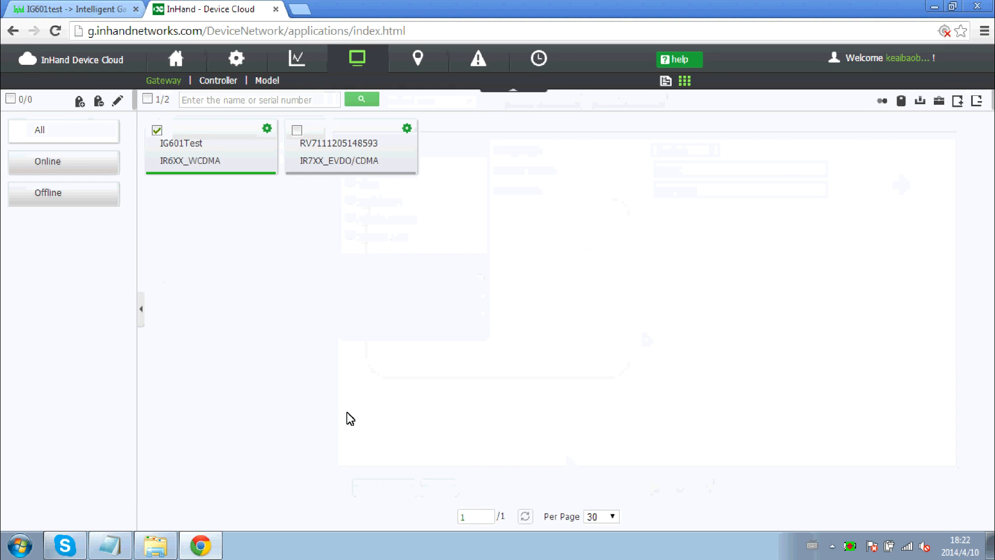
pyautogui.click(107, 11)
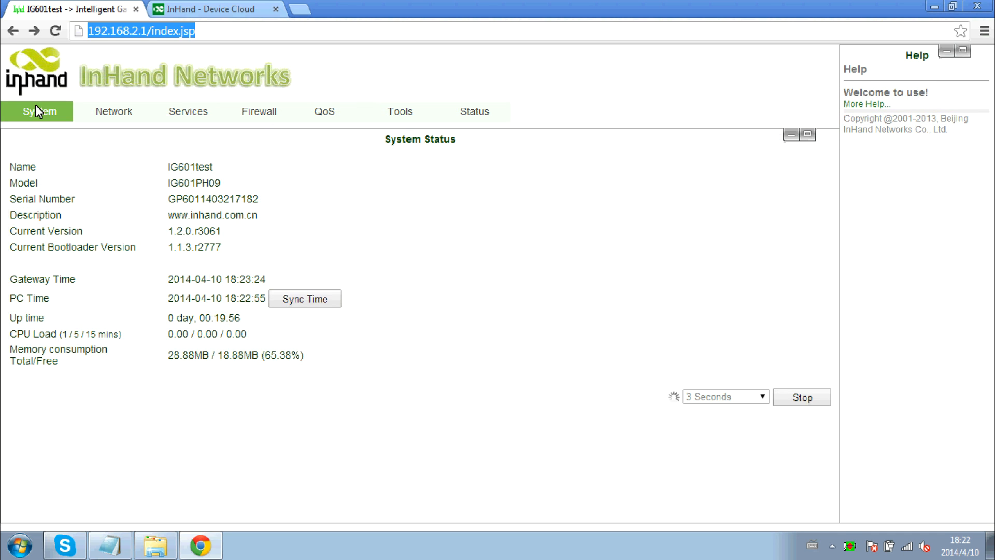
# Confirm the router's System > Basic Setup Hostname reads IG601test, then return to Device Cloud.
pyautogui.moveTo(36, 108)
pyautogui.click(48, 135)
pyautogui.moveTo(235, 192); pyautogui.dragTo(160, 189)
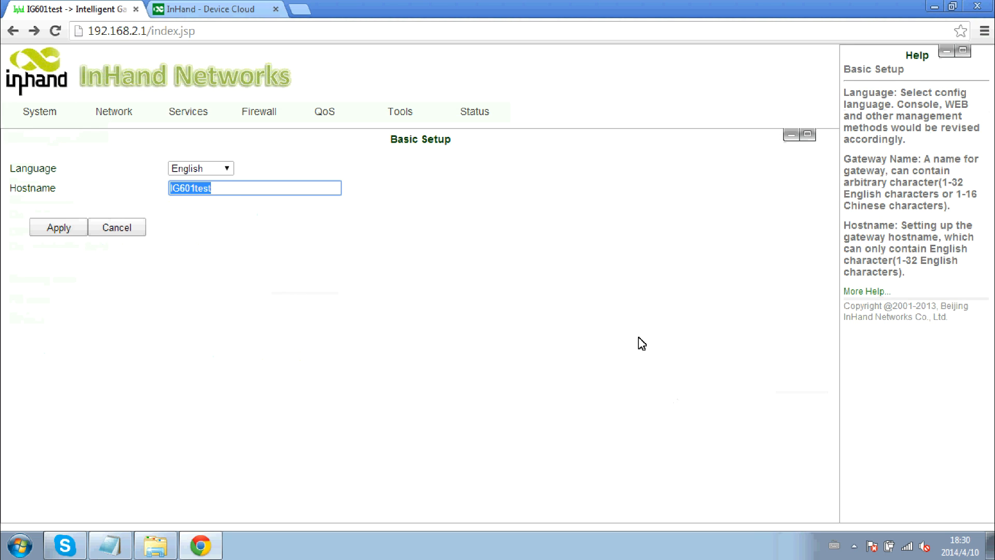
pyautogui.click(238, 12)
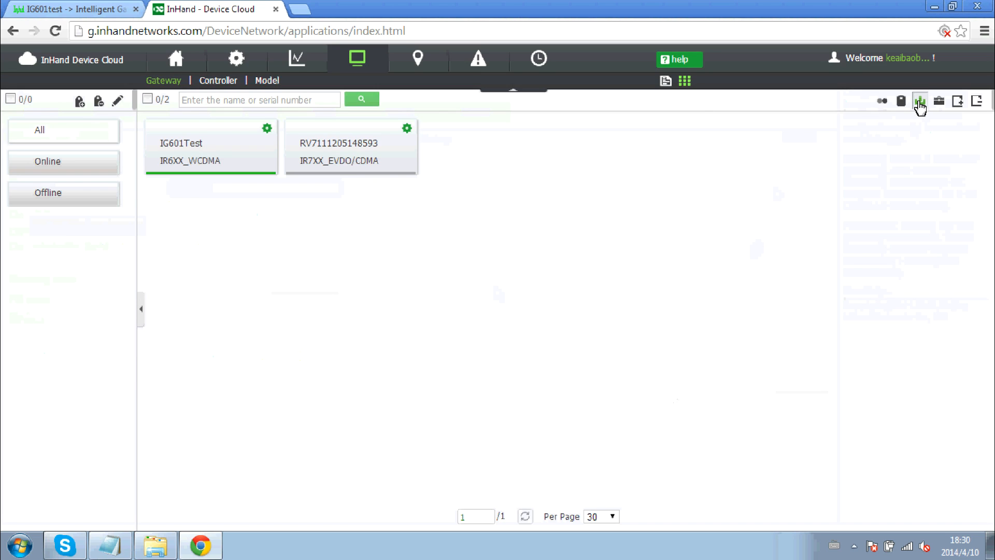
pyautogui.click(920, 104)
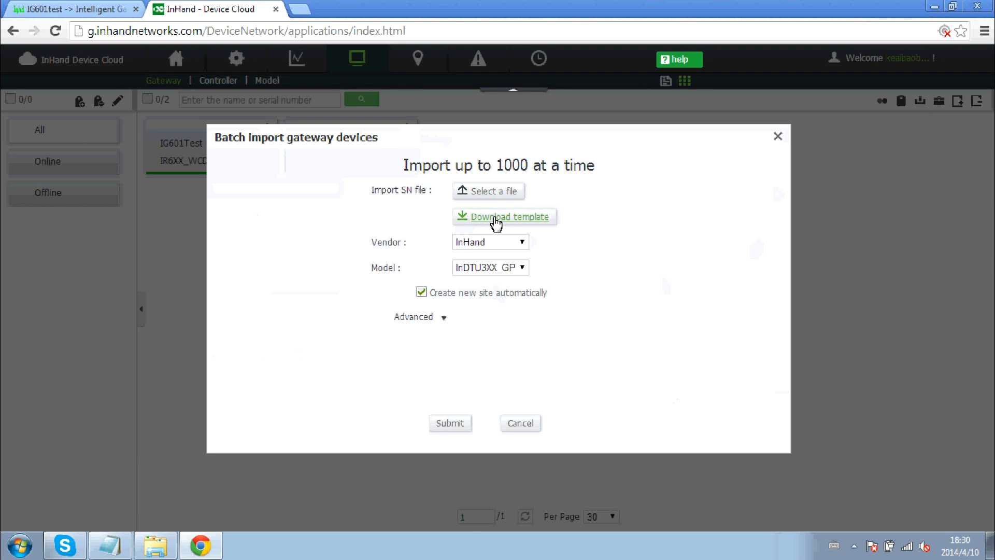
pyautogui.click(522, 268)
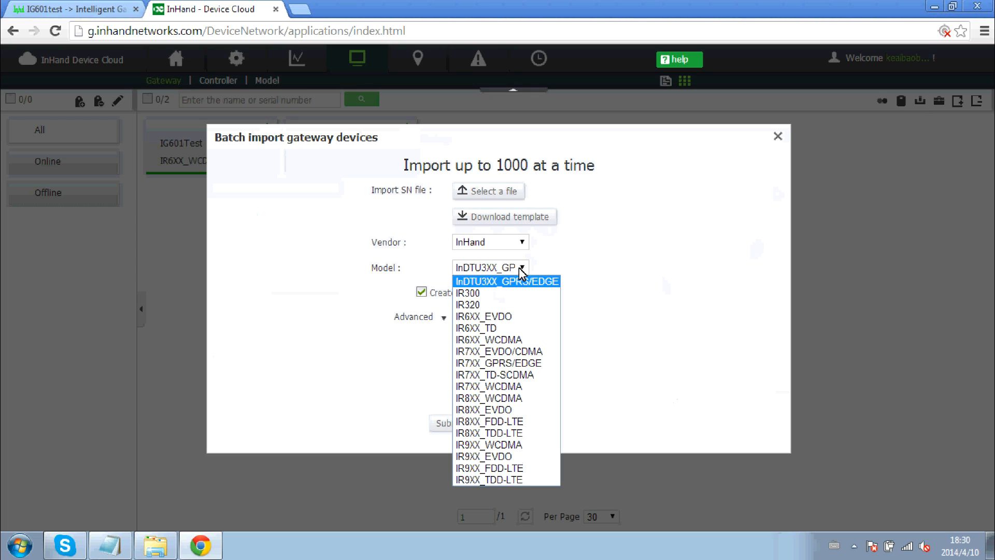
pyautogui.click(492, 340)
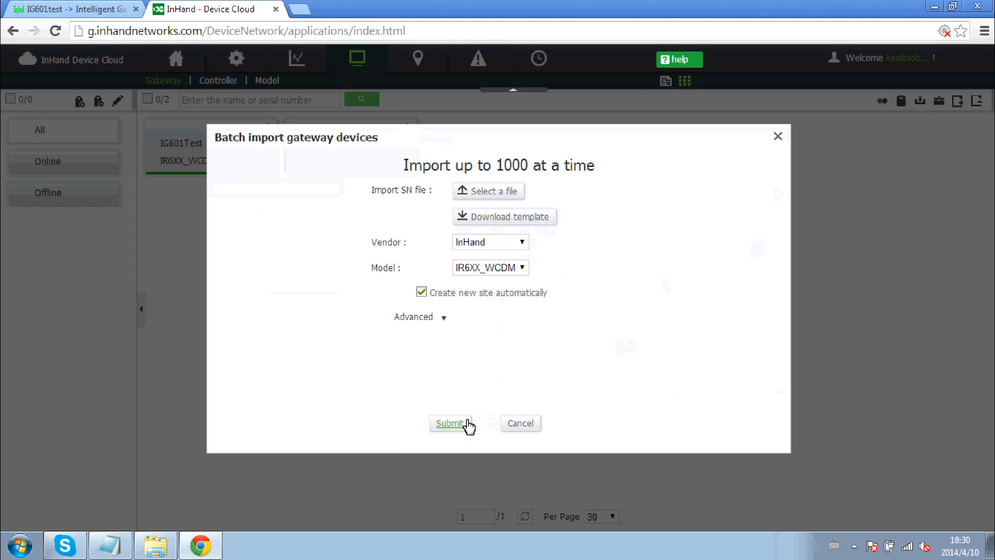
pyautogui.click(520, 424)
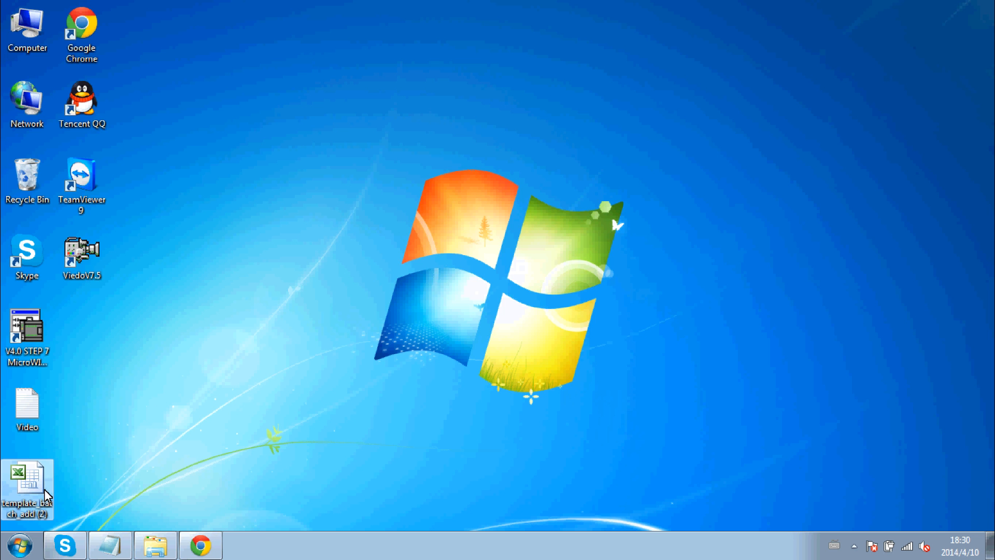
# Open template_batch_add (2), review the serialNumber, mobileNumber, gatewayName and siteName headers, then close Excel.
pyautogui.doubleClick(45, 494)
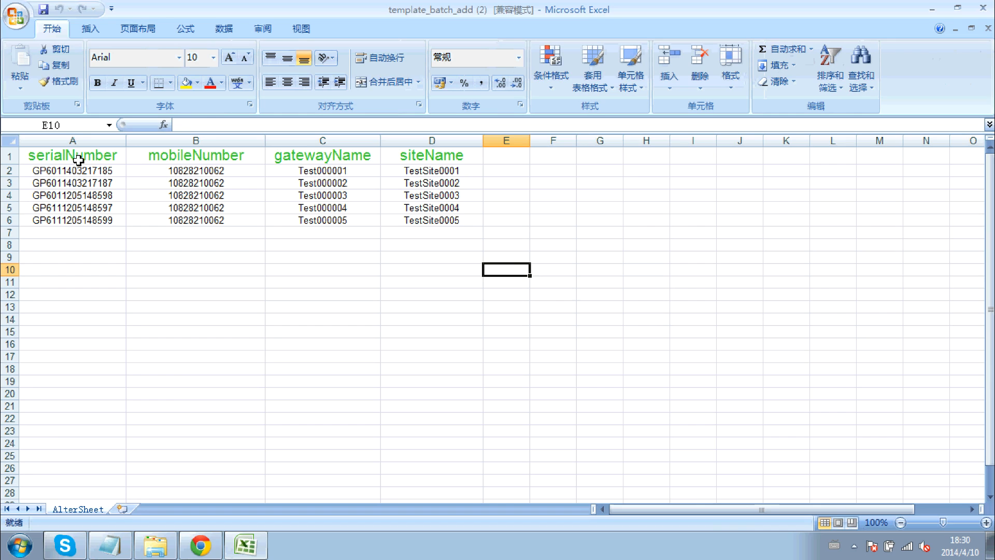
pyautogui.click(60, 160)
pyautogui.click(193, 161)
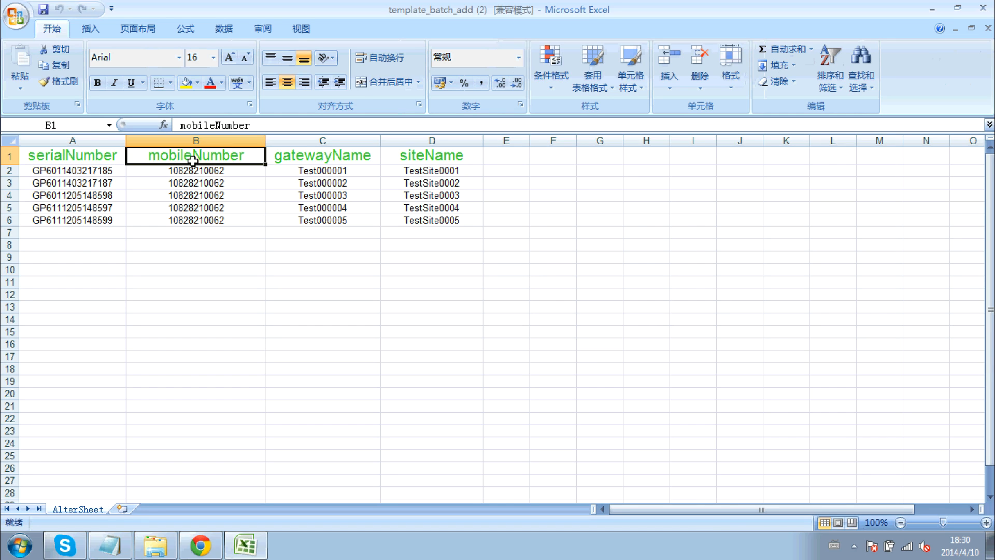
pyautogui.click(325, 161)
pyautogui.click(428, 159)
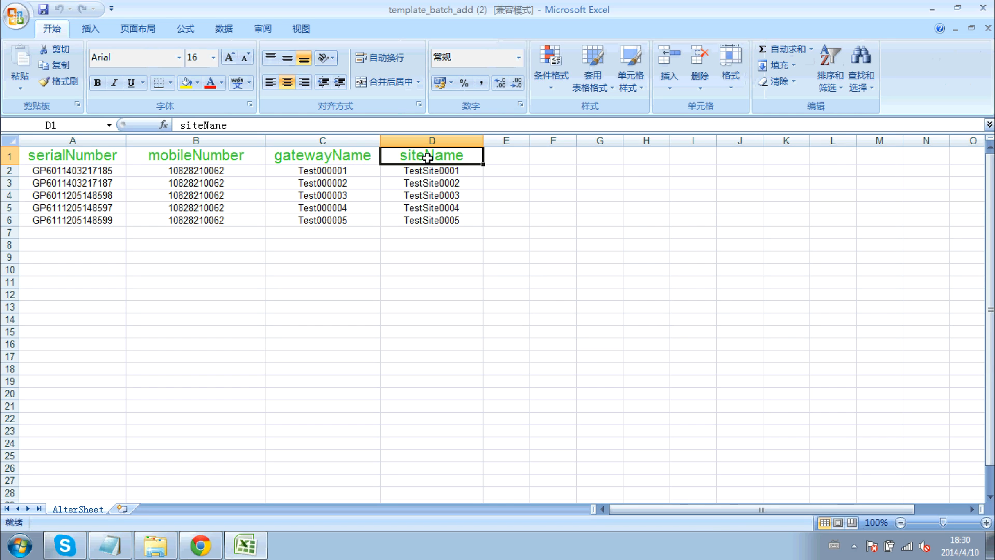
pyautogui.click(520, 249)
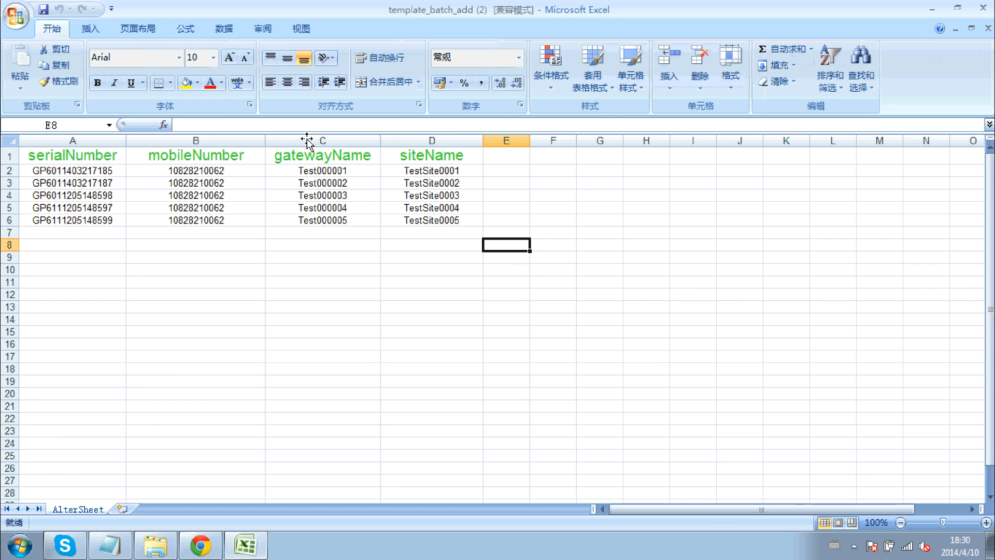
pyautogui.click(983, 8)
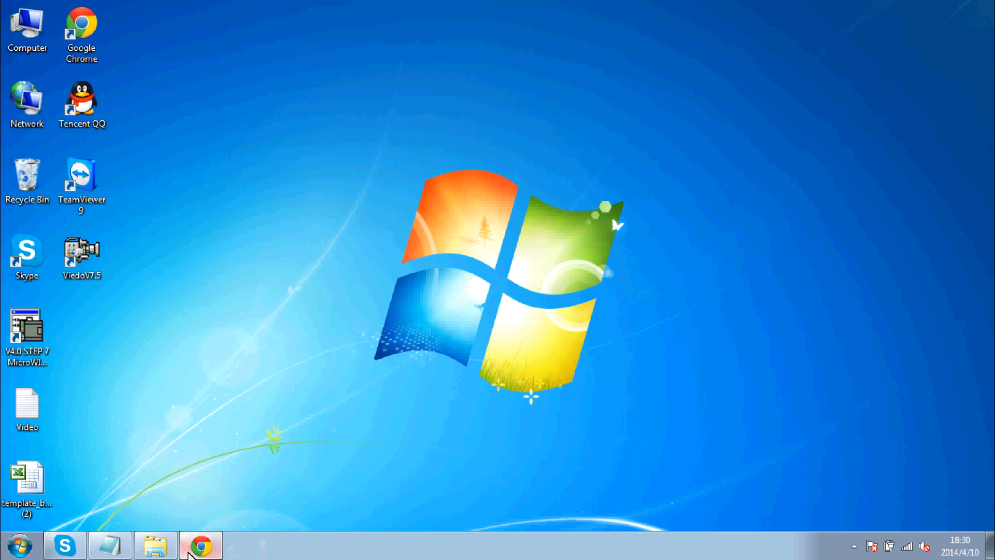
# Upload template_batch_add (2).xls in the gateway batch import dialog.
pyautogui.click(201, 544)
pyautogui.click(920, 101)
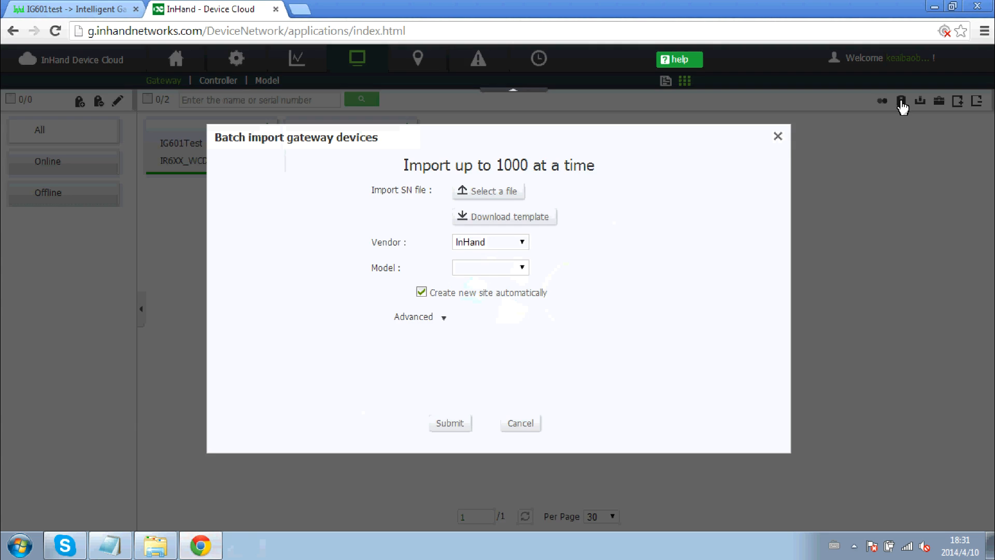
pyautogui.click(511, 197)
pyautogui.click(289, 283)
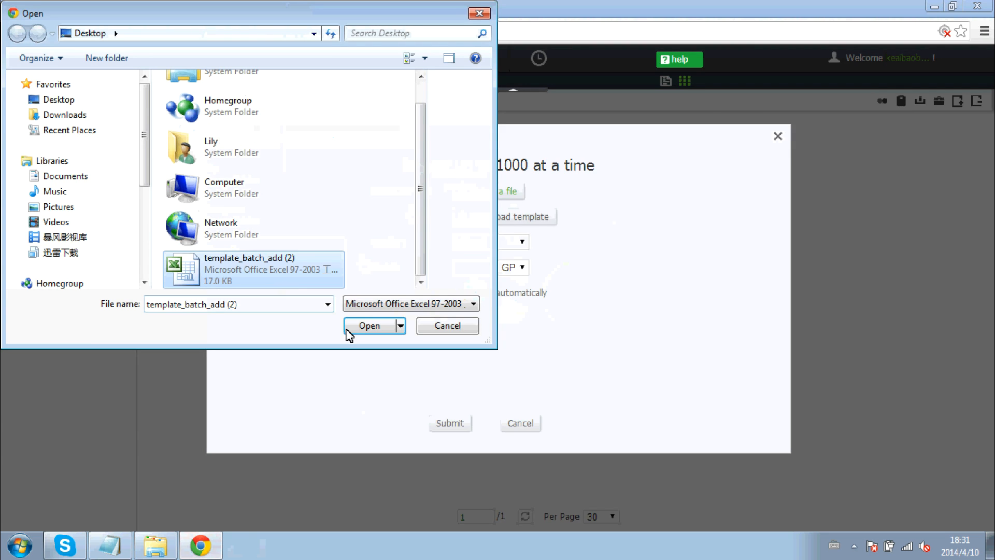
pyautogui.click(381, 328)
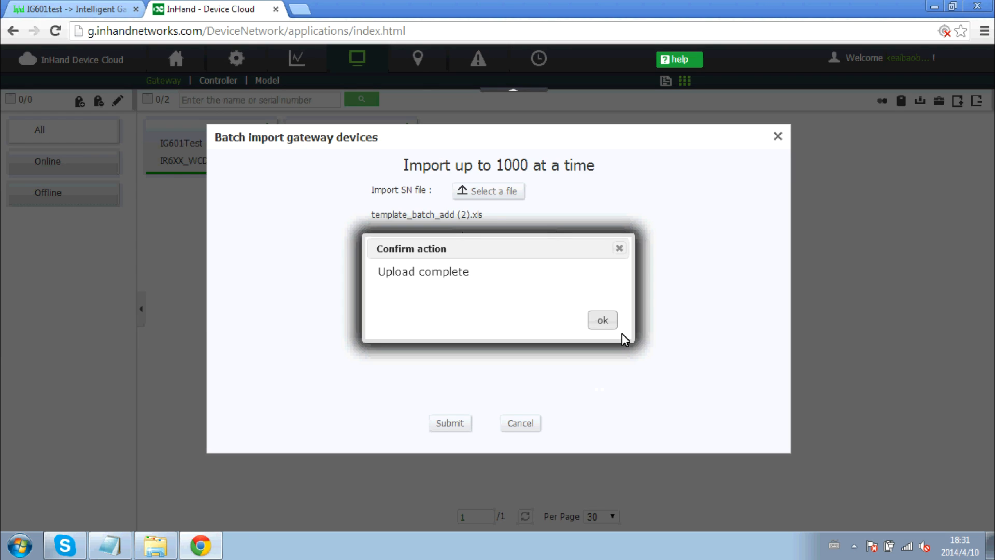
pyautogui.click(606, 323)
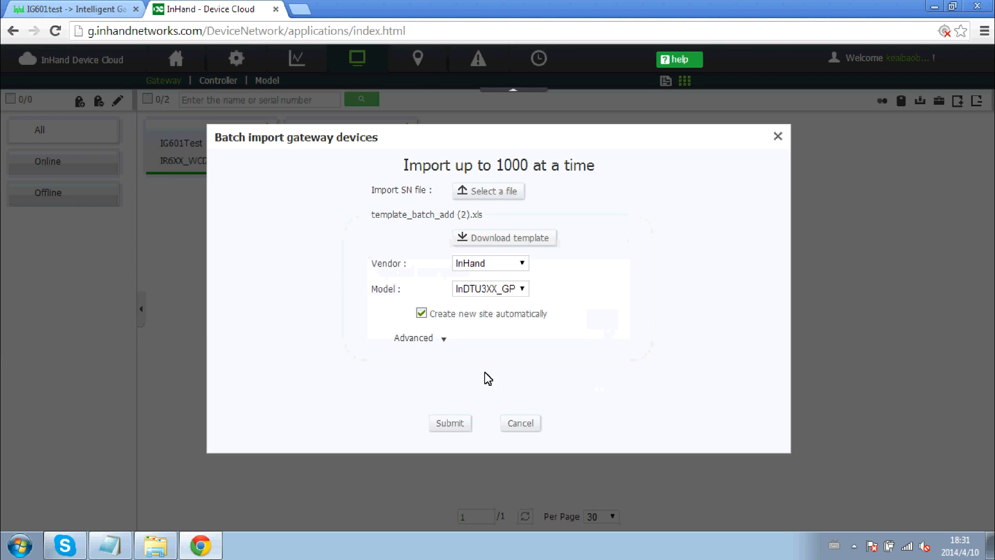
# Submit the import of Test000001–Test000005, then select Test000001 and Test000002.
pyautogui.click(448, 424)
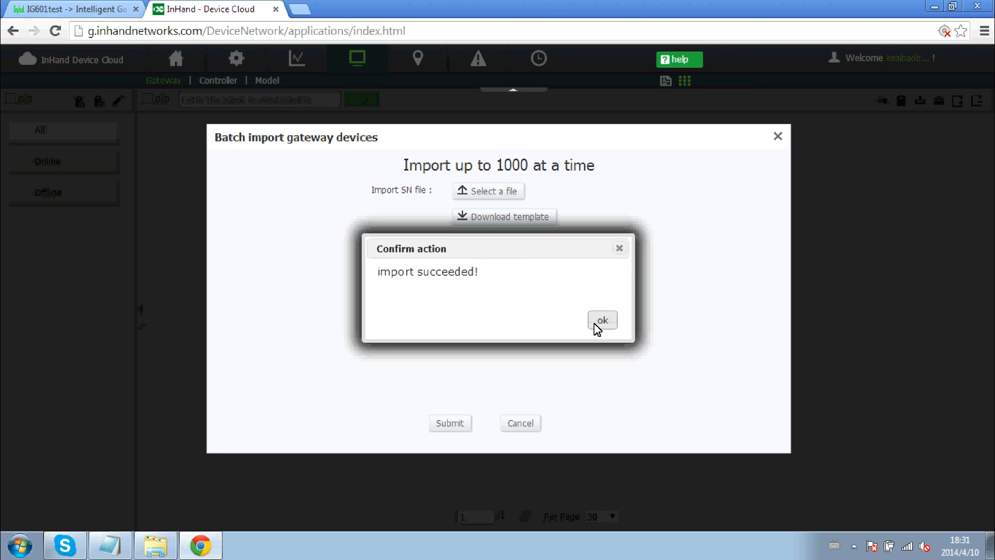
pyautogui.click(601, 321)
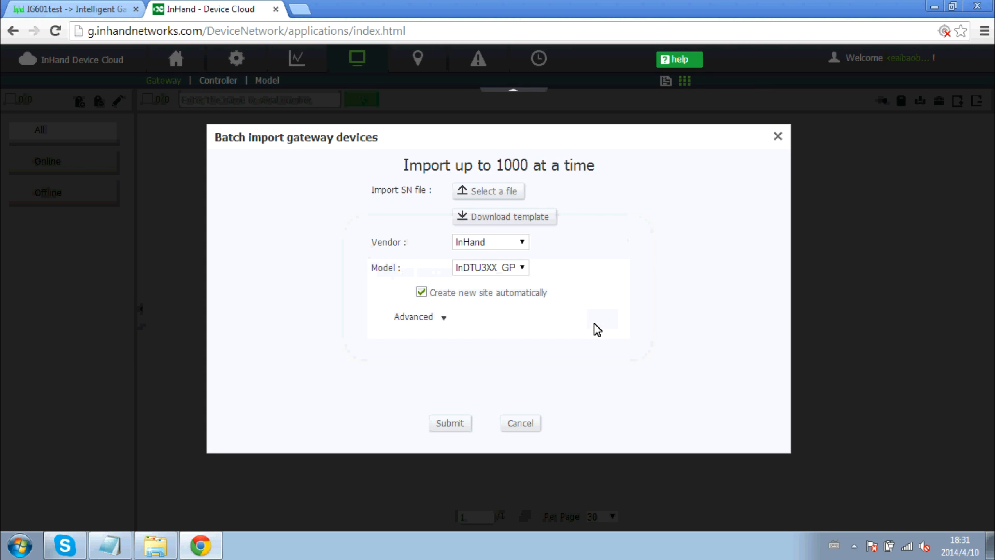
pyautogui.click(779, 136)
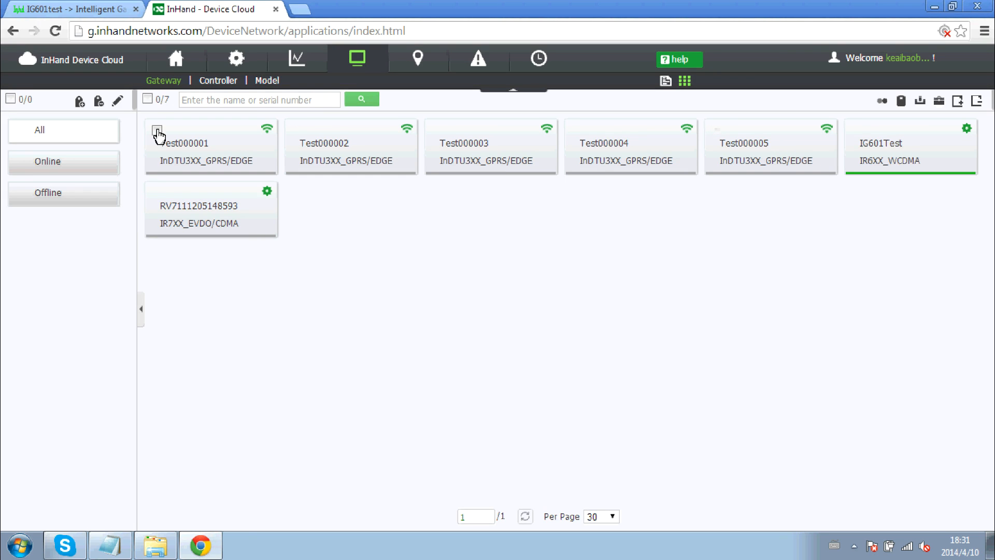
pyautogui.click(158, 129)
pyautogui.click(296, 130)
# Select Test000003 and Test000004 and give all five Test gateways the InHandSites tag.
pyautogui.click(437, 130)
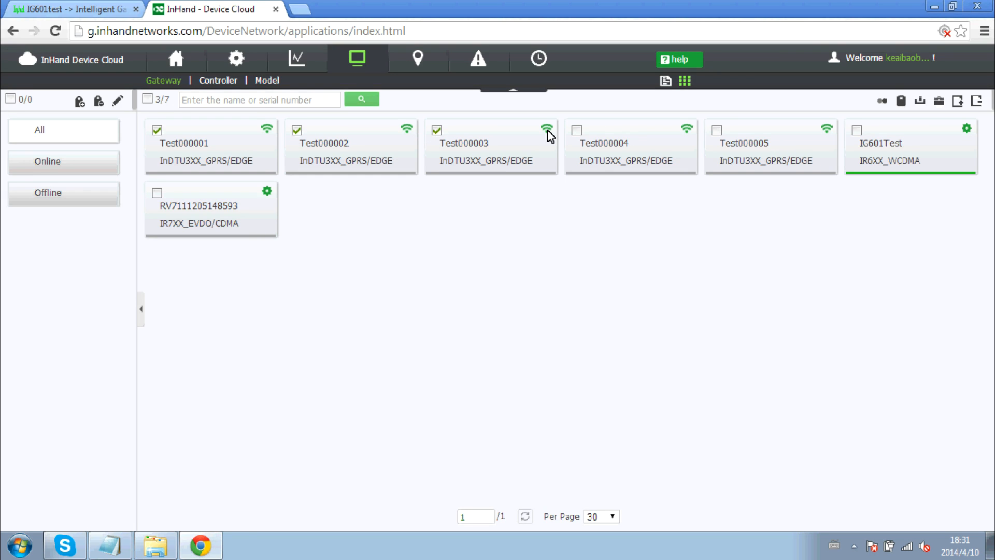
pyautogui.click(577, 131)
pyautogui.click(902, 107)
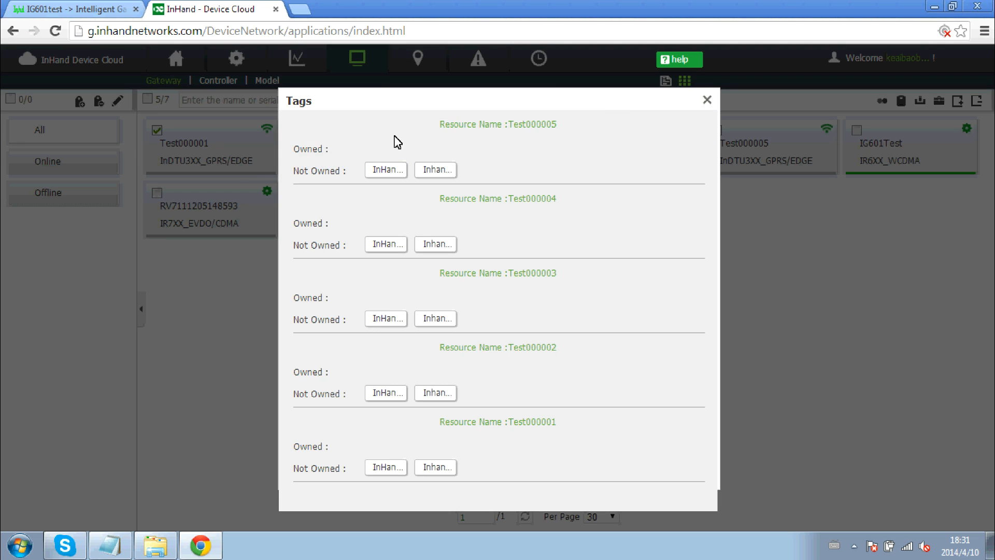
pyautogui.click(386, 171)
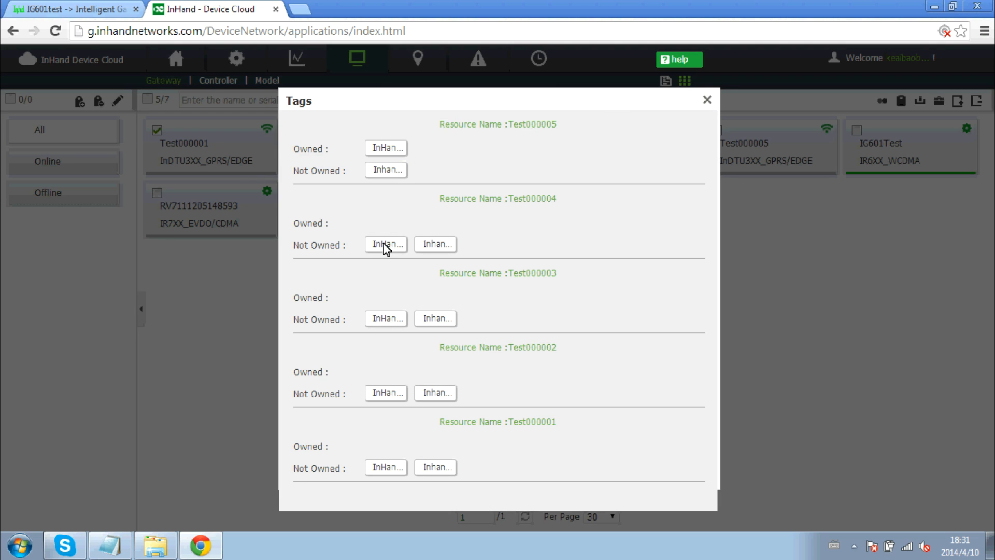
pyautogui.click(385, 245)
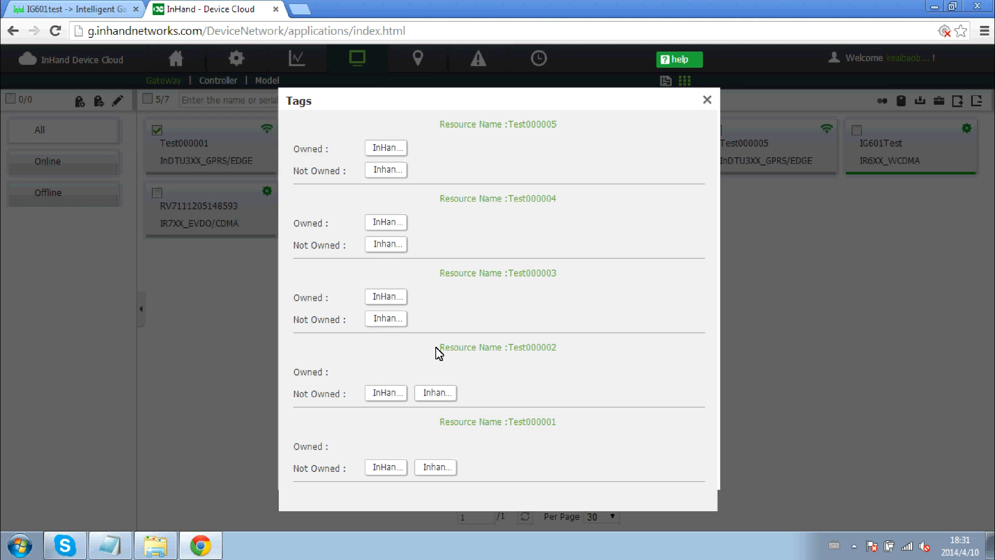
pyautogui.click(394, 393)
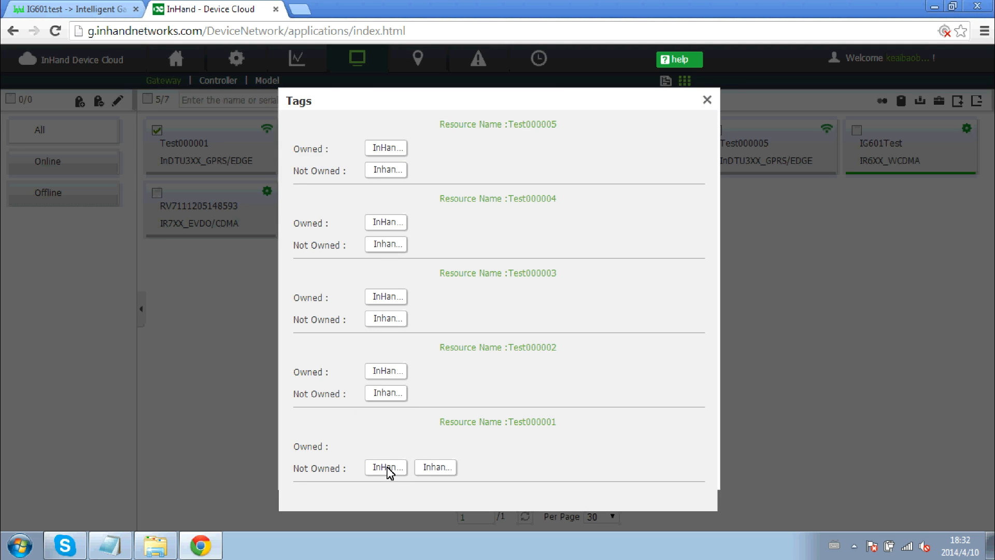
pyautogui.click(708, 99)
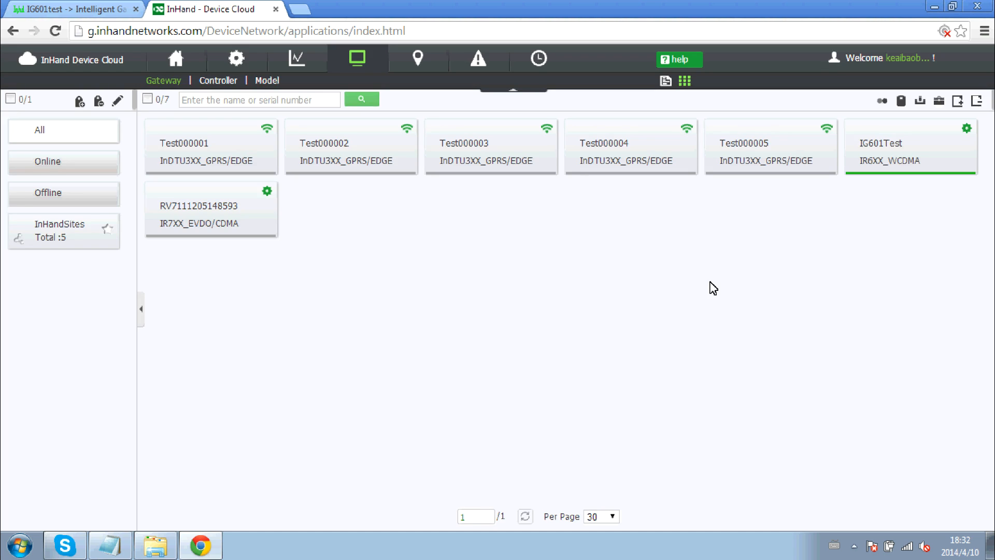
# Check the InHandSites group holds 5 gateways, then select Test000001–Test000005 in the full list.
pyautogui.click(52, 236)
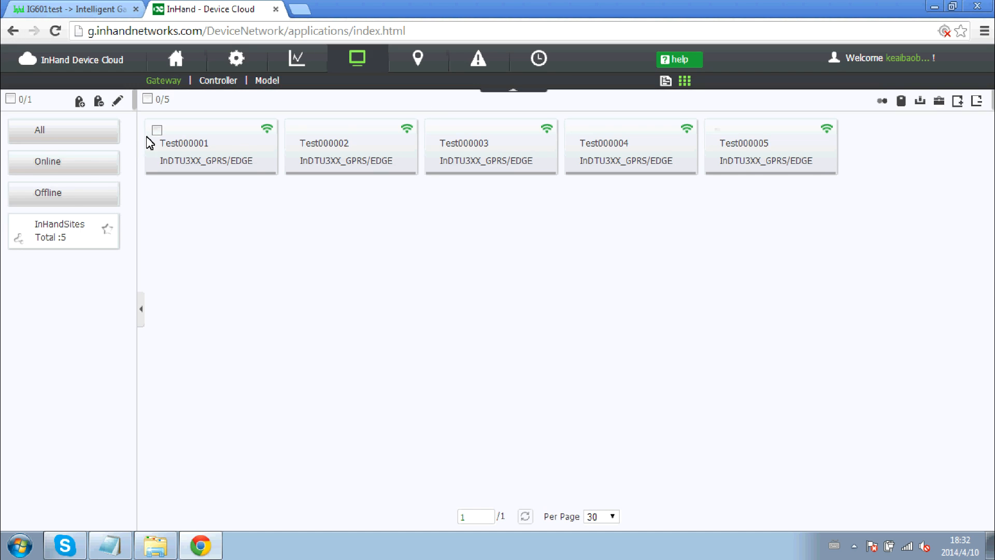
pyautogui.click(67, 140)
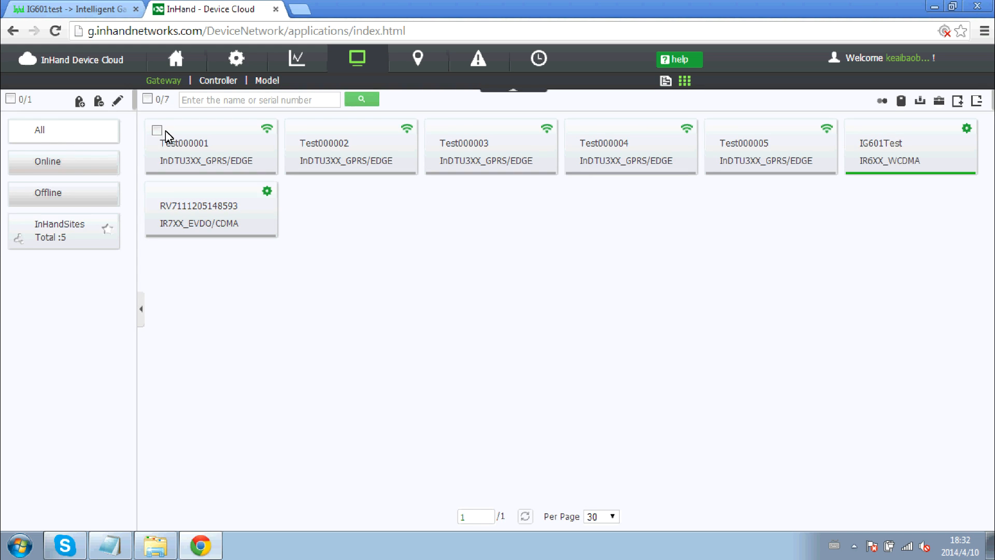
pyautogui.click(158, 131)
pyautogui.click(298, 130)
pyautogui.click(438, 130)
pyautogui.click(577, 131)
pyautogui.click(717, 131)
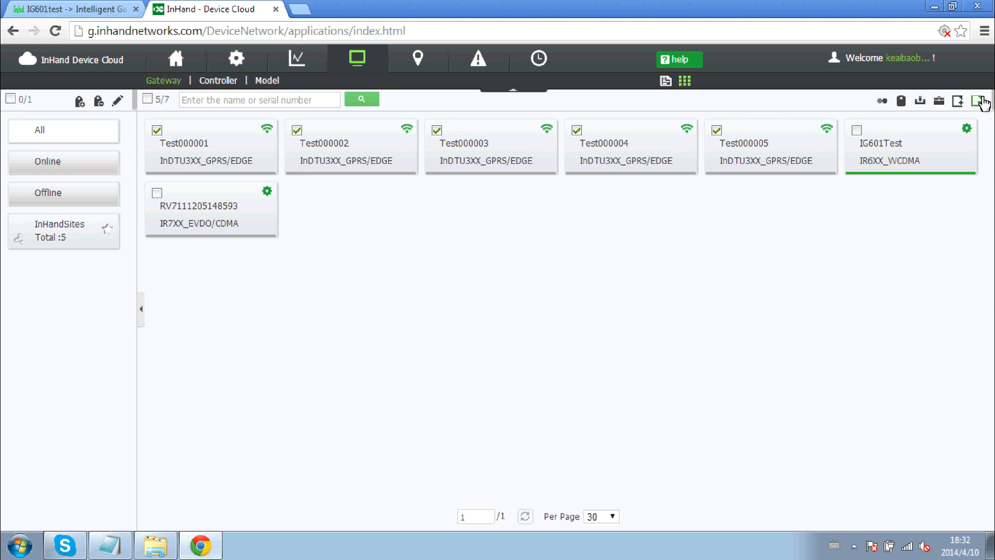
# Delete the five selected Test gateways, then bring Notepad forward.
pyautogui.click(978, 101)
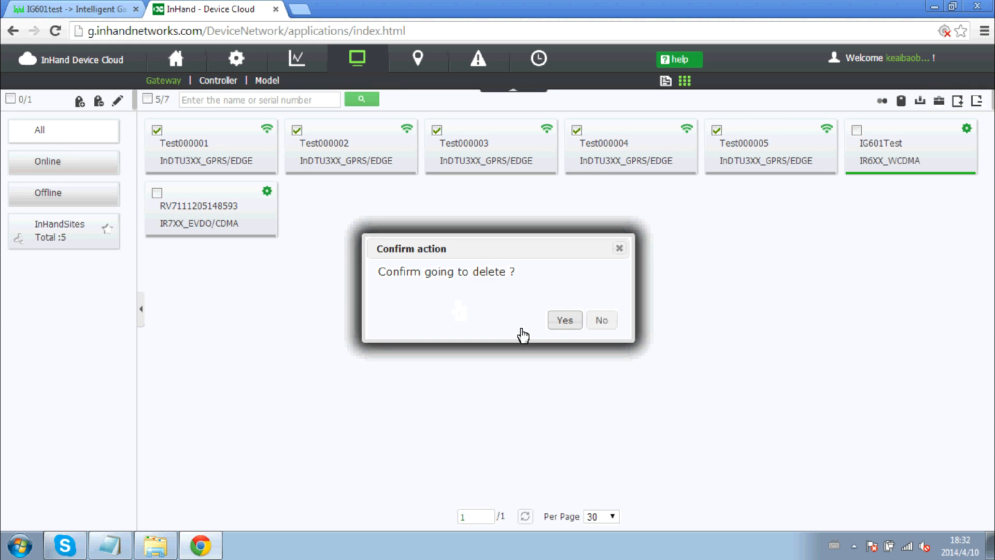
pyautogui.click(571, 332)
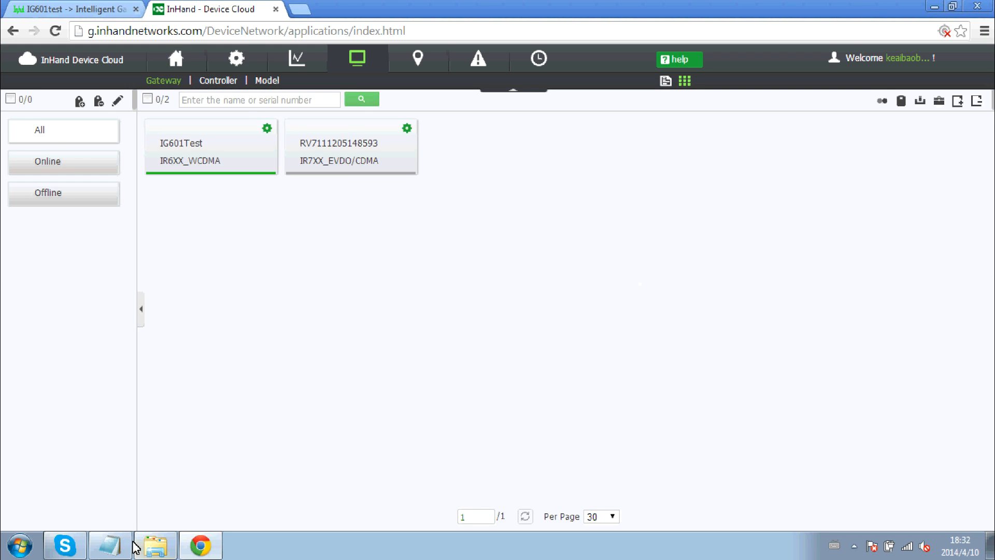
pyautogui.click(109, 548)
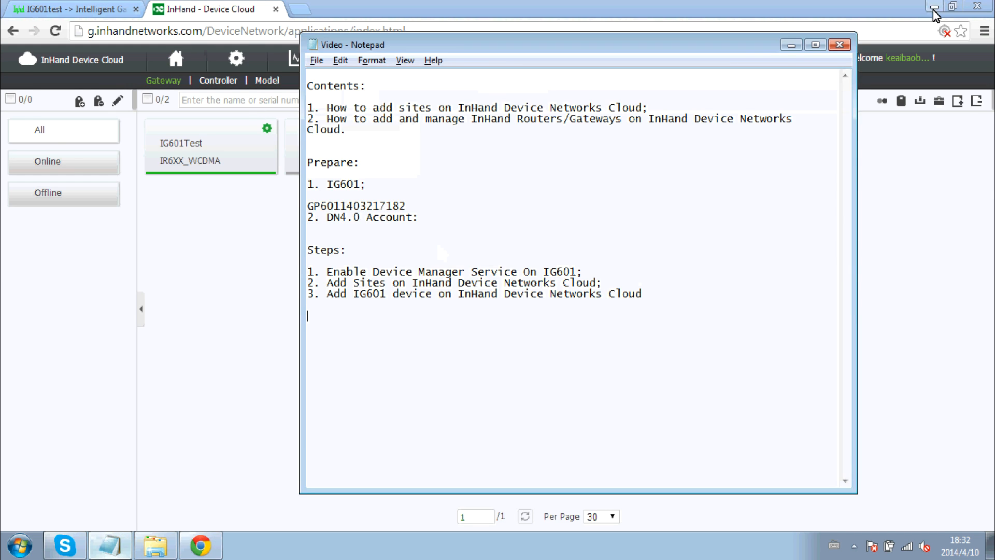
# Minimise the browser and highlight, then deselect, the Video outline text in Notepad.
pyautogui.click(935, 7)
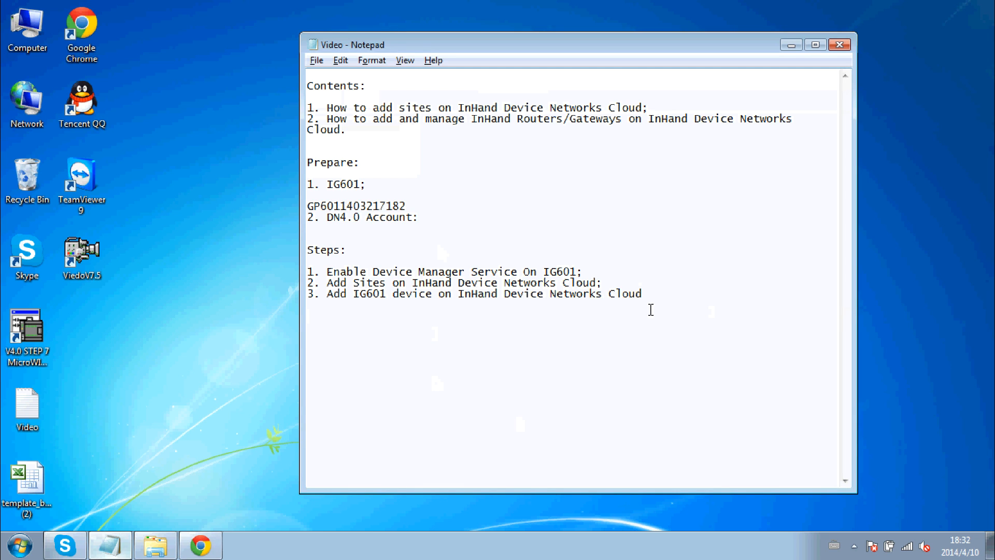
pyautogui.moveTo(386, 340); pyautogui.dragTo(314, 91)
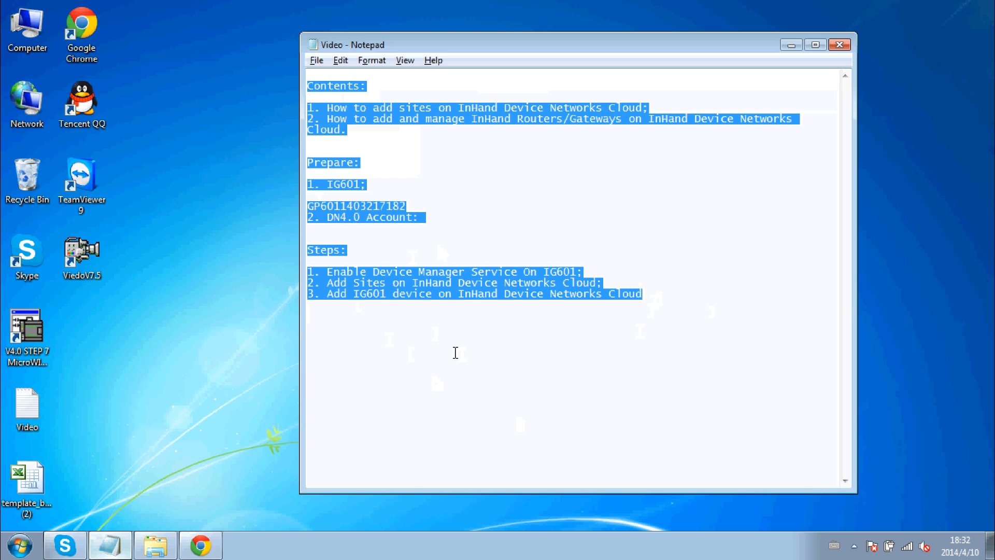
pyautogui.click(522, 319)
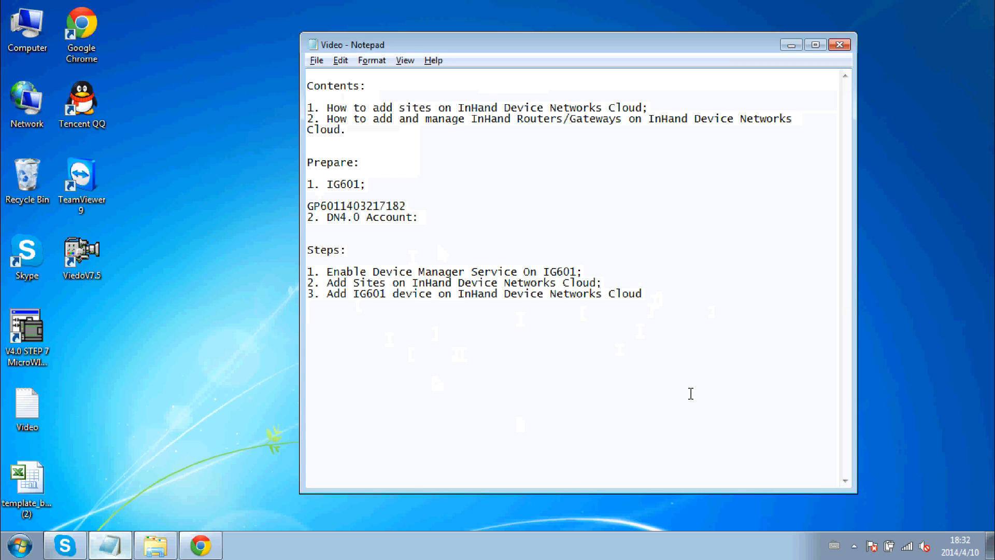